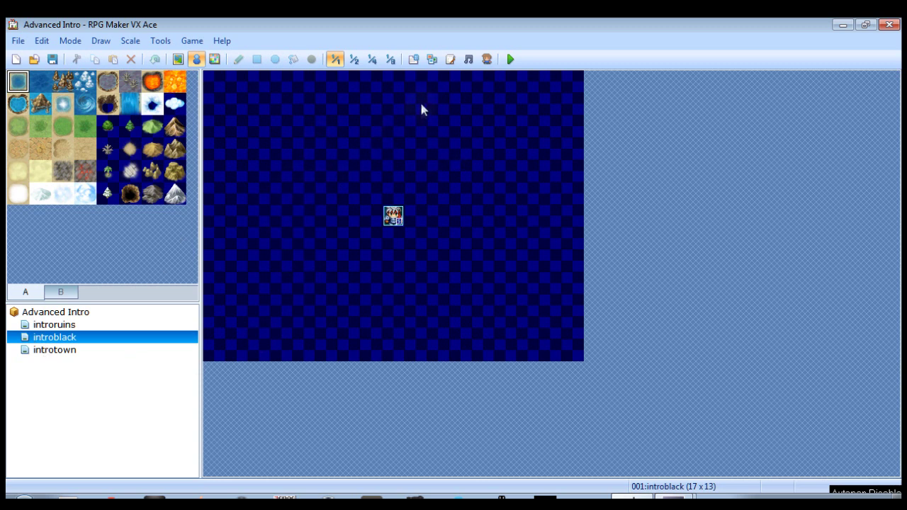
Check the database and the introruins and introtown maps, then return to introblack at 1:1 scale.
click(414, 60)
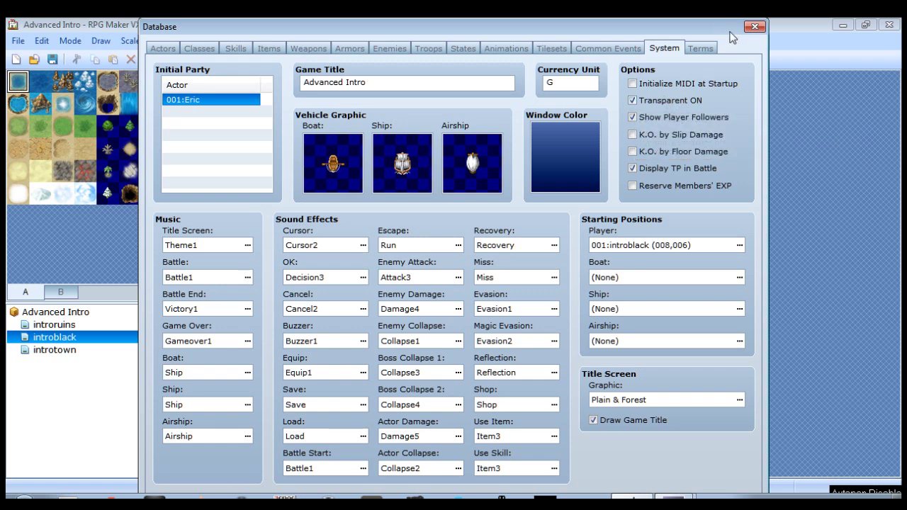
click(754, 26)
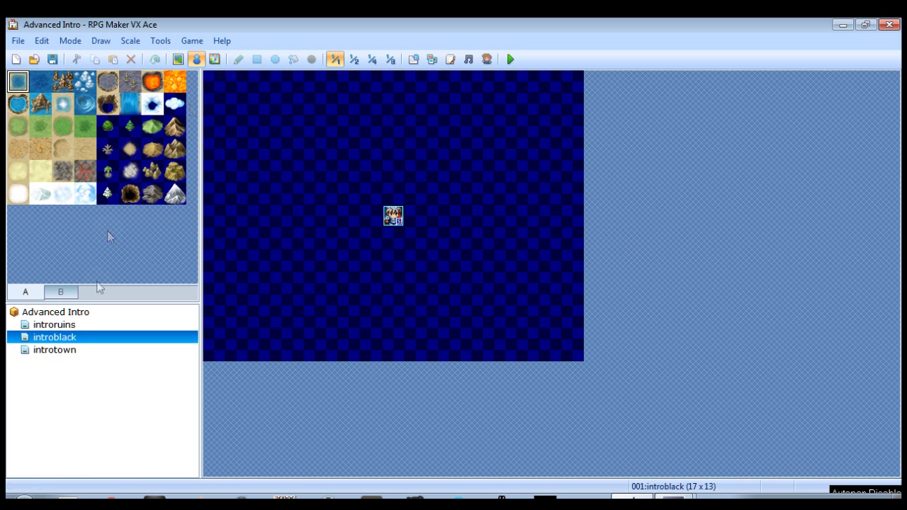
click(70, 325)
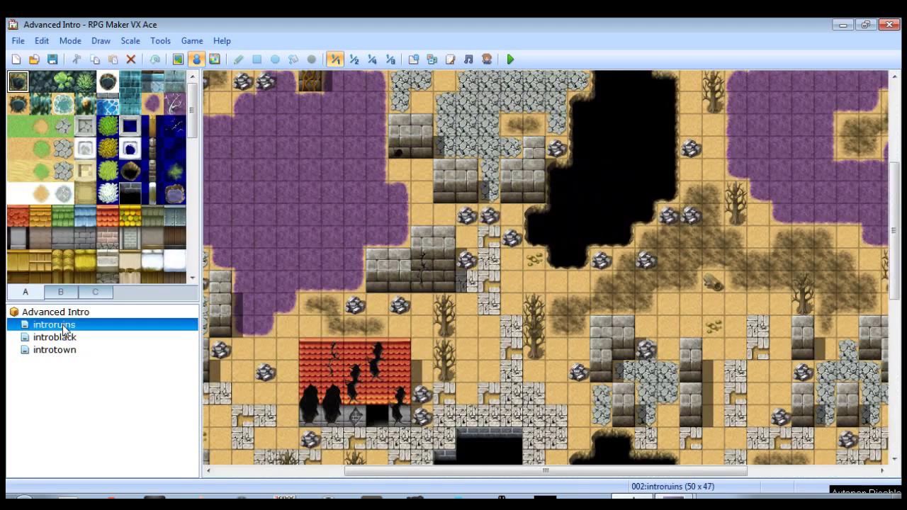
click(355, 61)
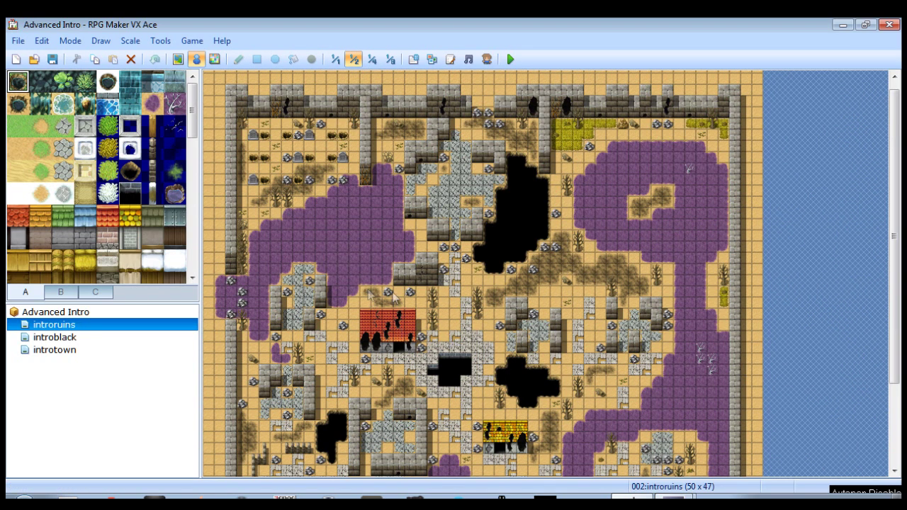
click(56, 350)
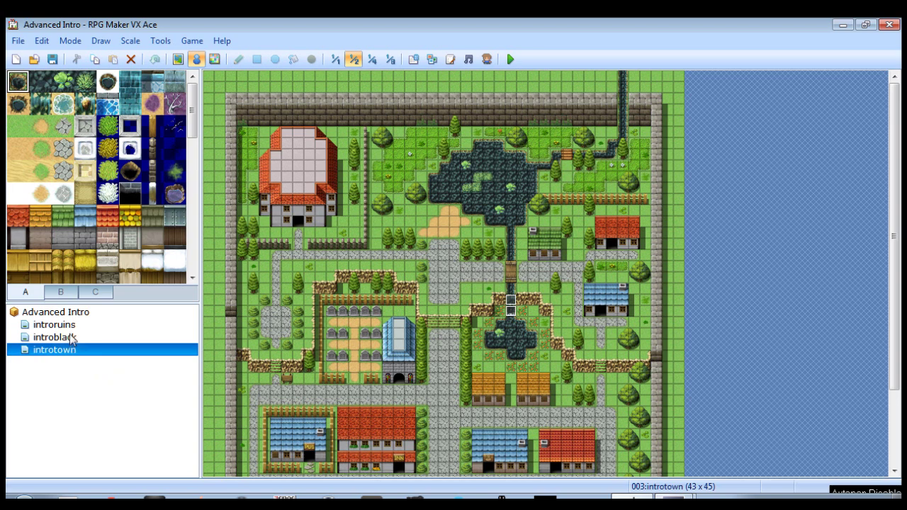
drag(72, 338, 68, 338)
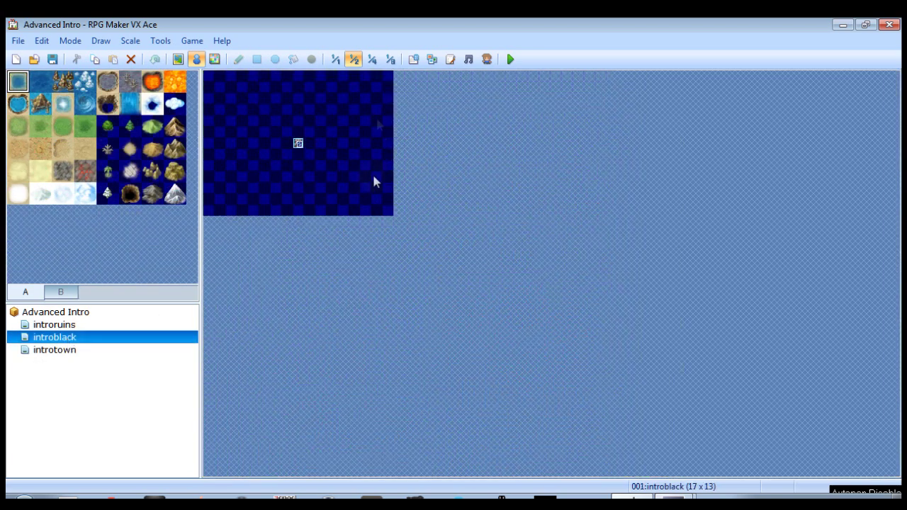
click(335, 59)
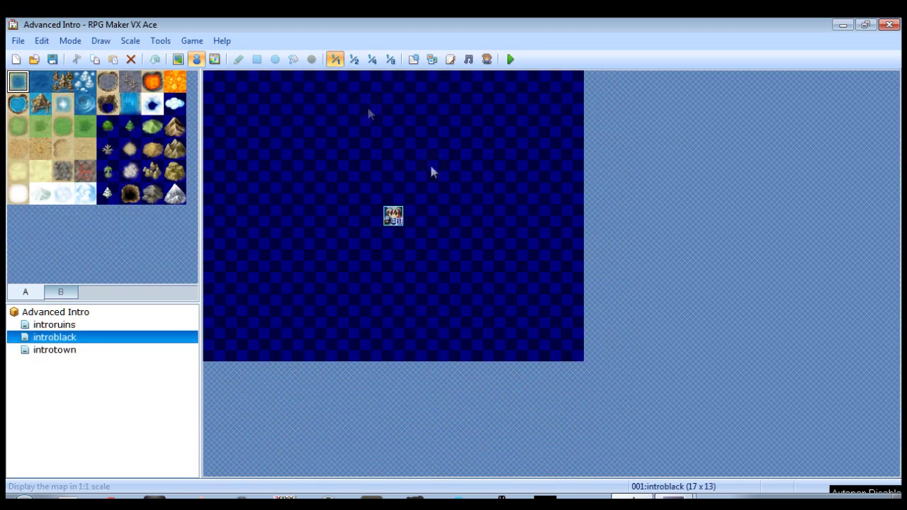
Create an event on tile 000,000 named scrolltext with an Autorun trigger.
double_click(218, 84)
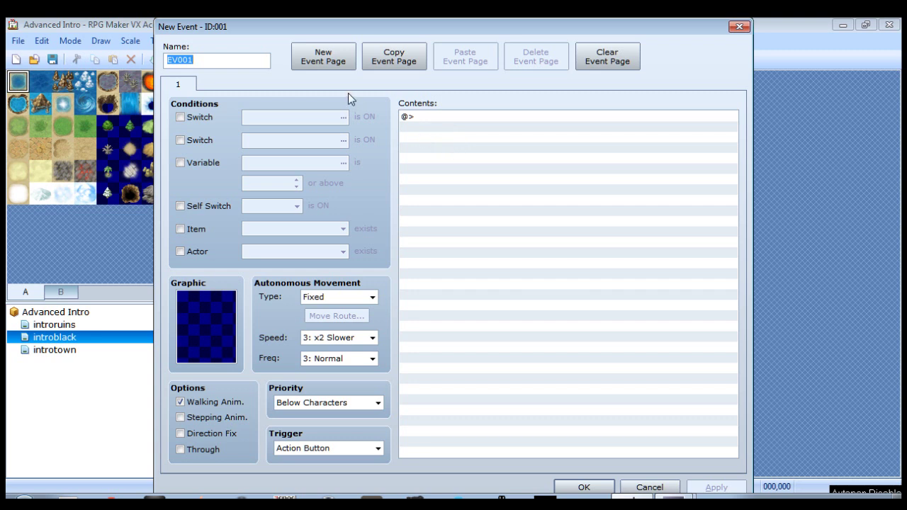
text(scroll)
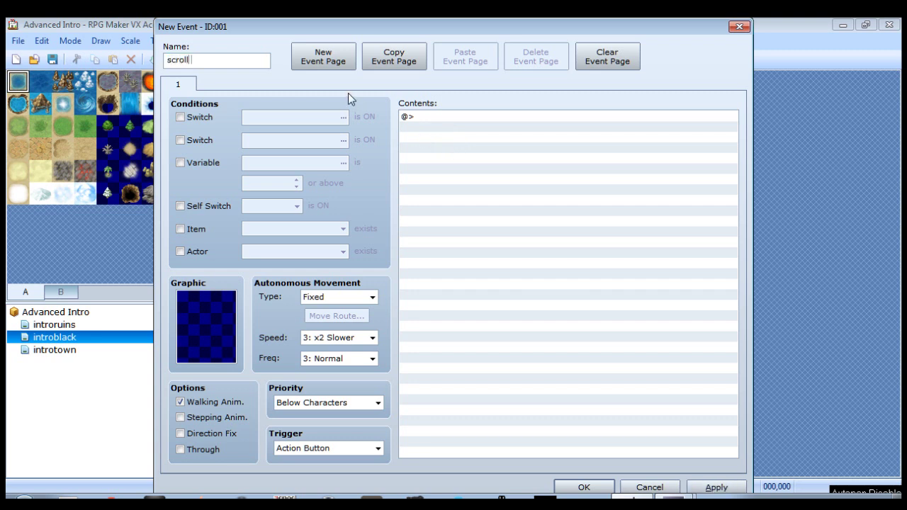
text(text)
click(345, 446)
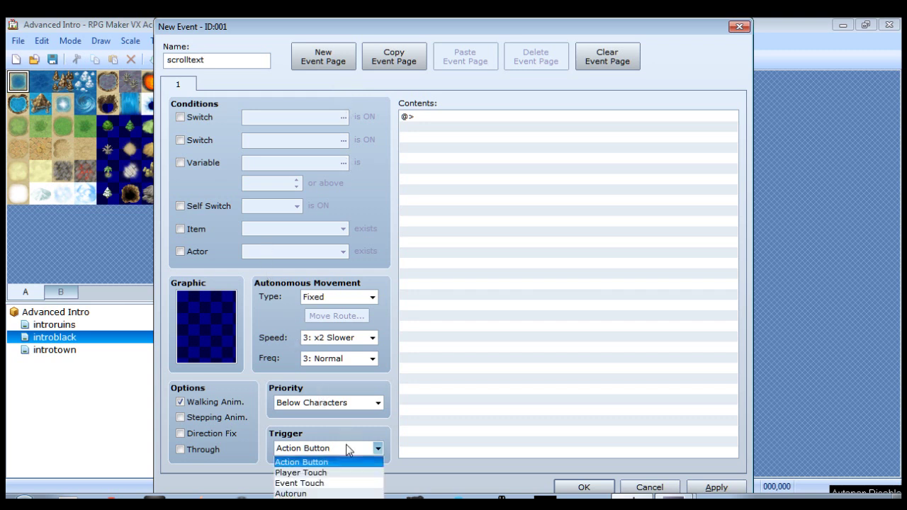
click(340, 493)
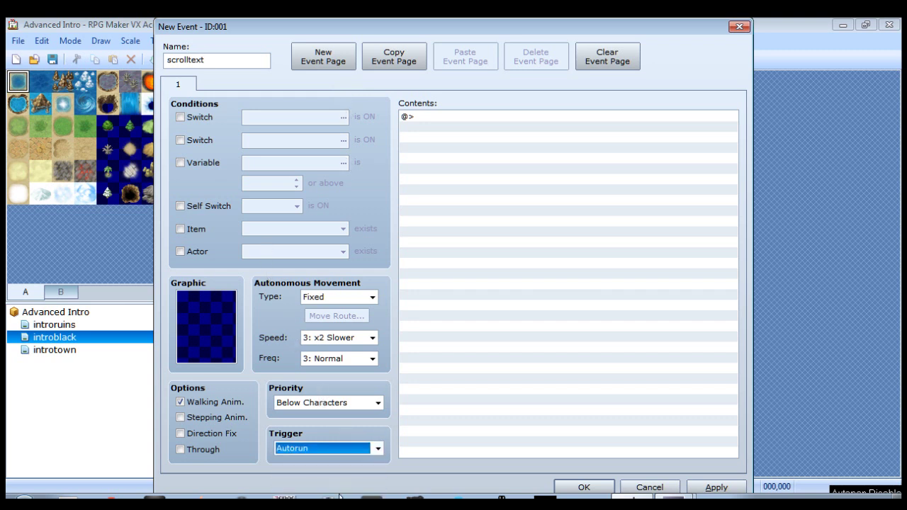
Add a Play BGM command for Theme2 at volume 100 and pitch 80 as the first line.
double_click(442, 118)
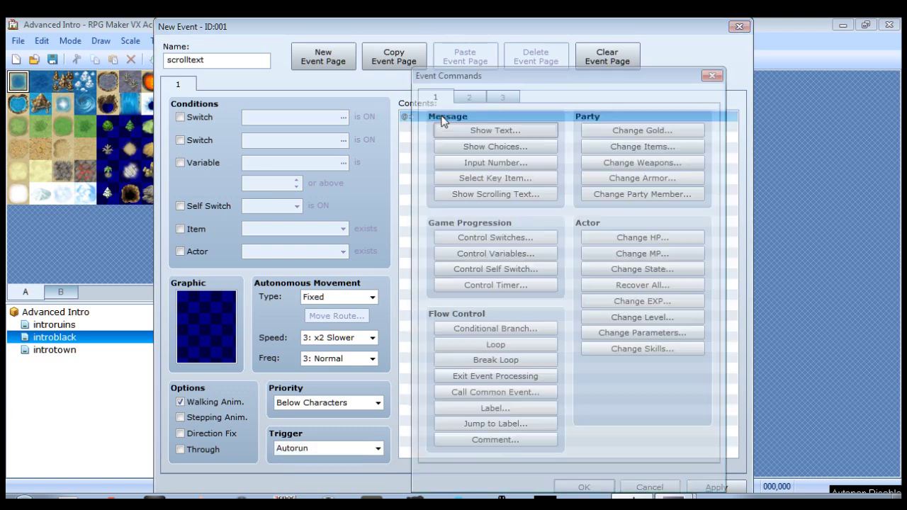
click(467, 99)
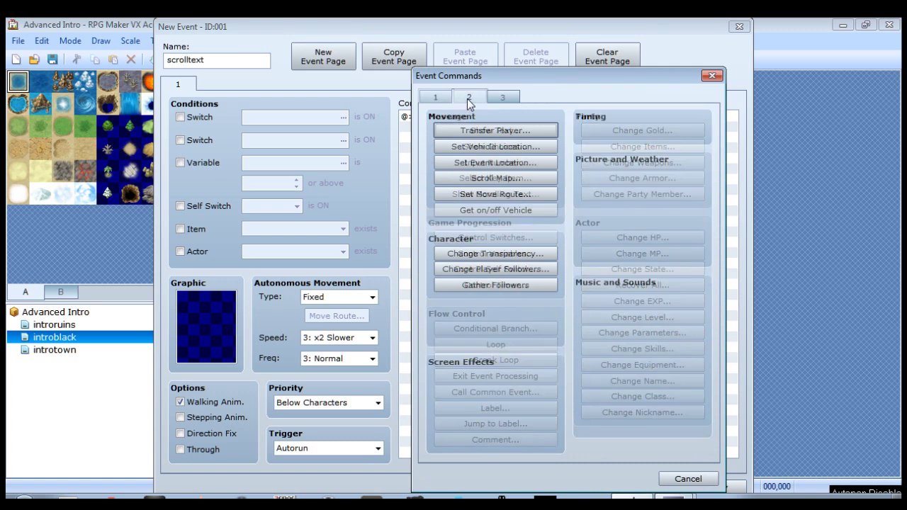
click(684, 300)
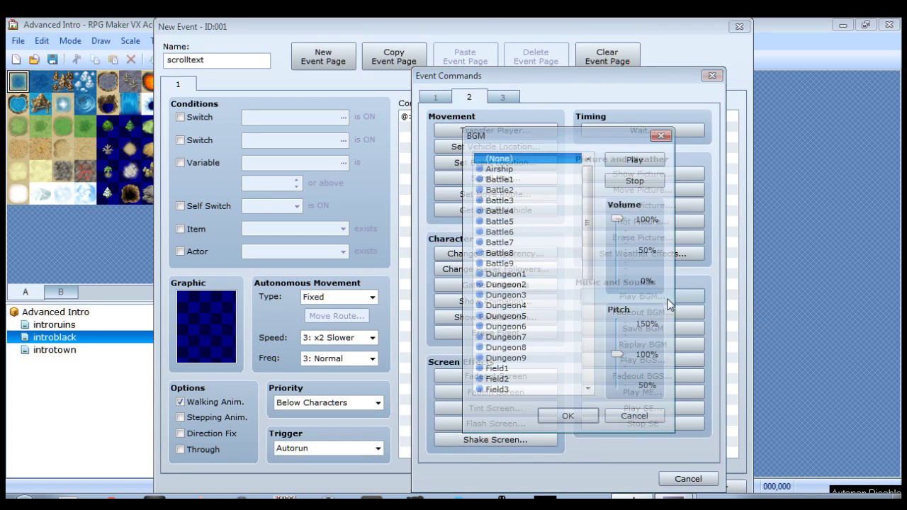
drag(590, 245, 590, 340)
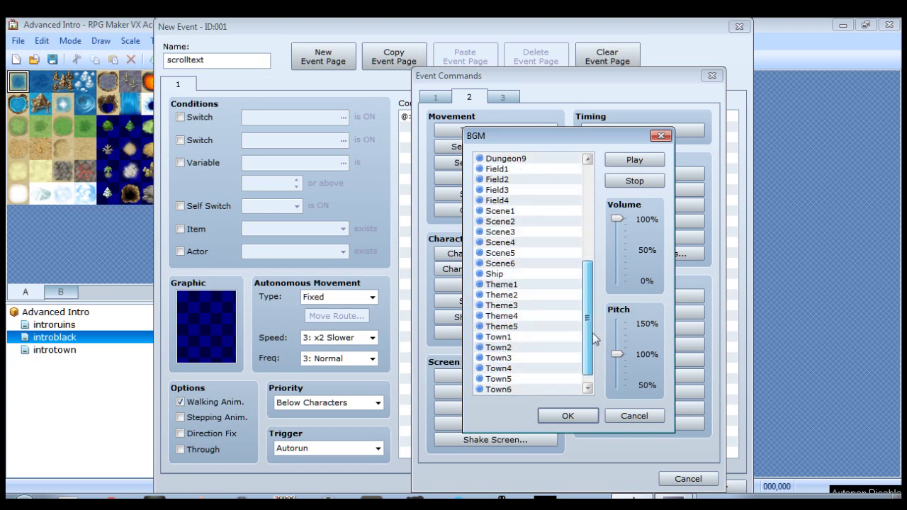
click(520, 293)
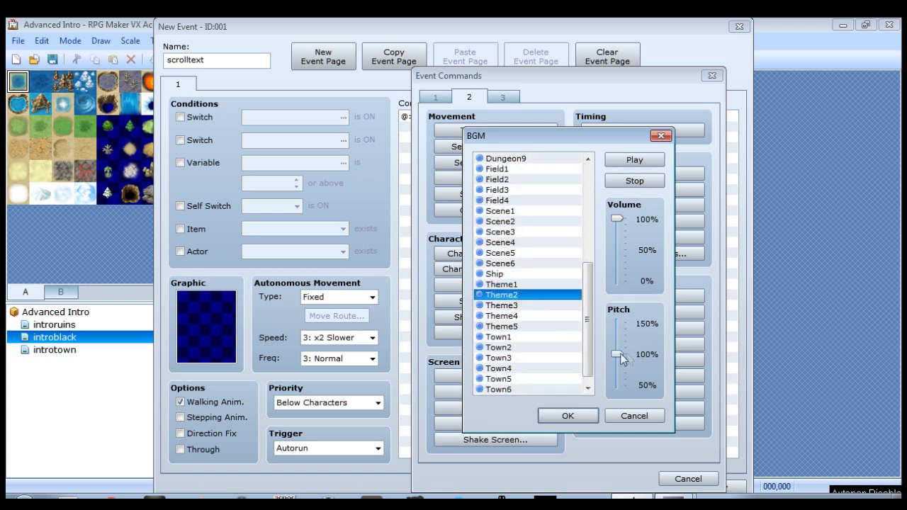
drag(617, 354, 618, 367)
click(587, 415)
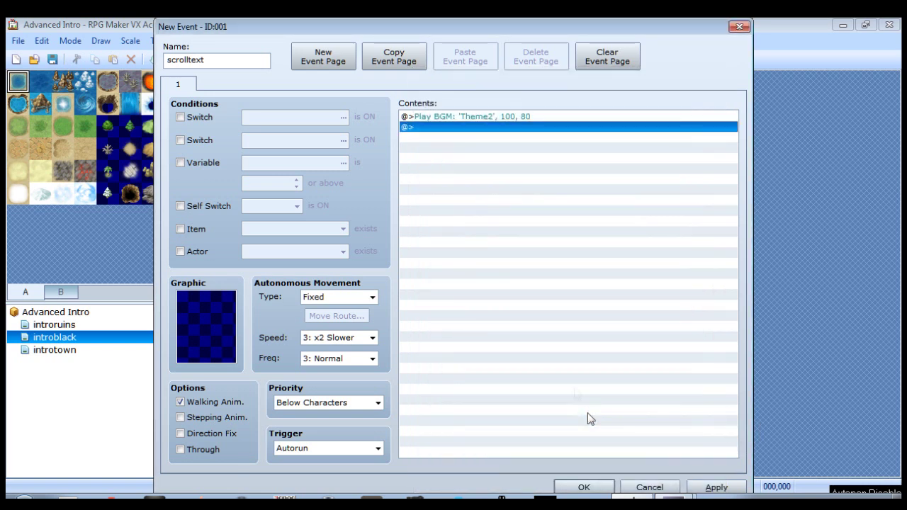
Add a speed-2 Show Scrolling Text command reading 'Blah blah blah scrolling text.', previewing it first.
double_click(468, 133)
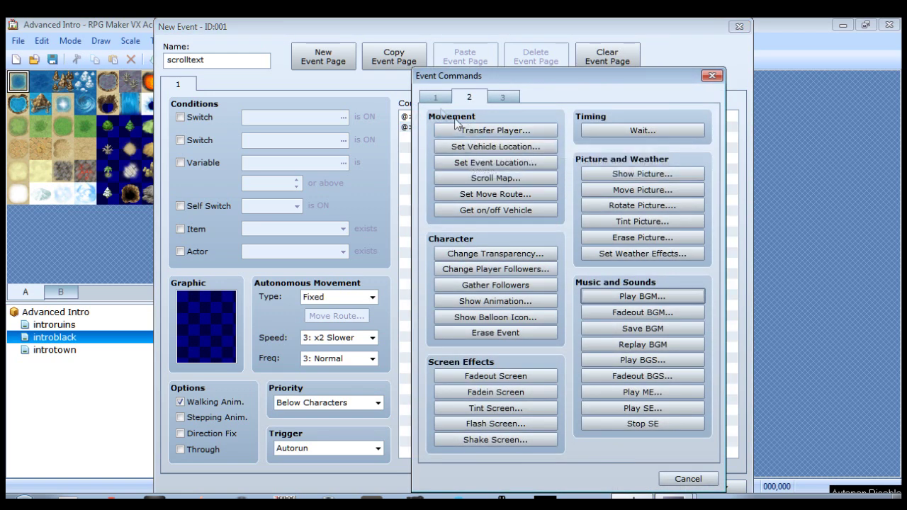
click(437, 97)
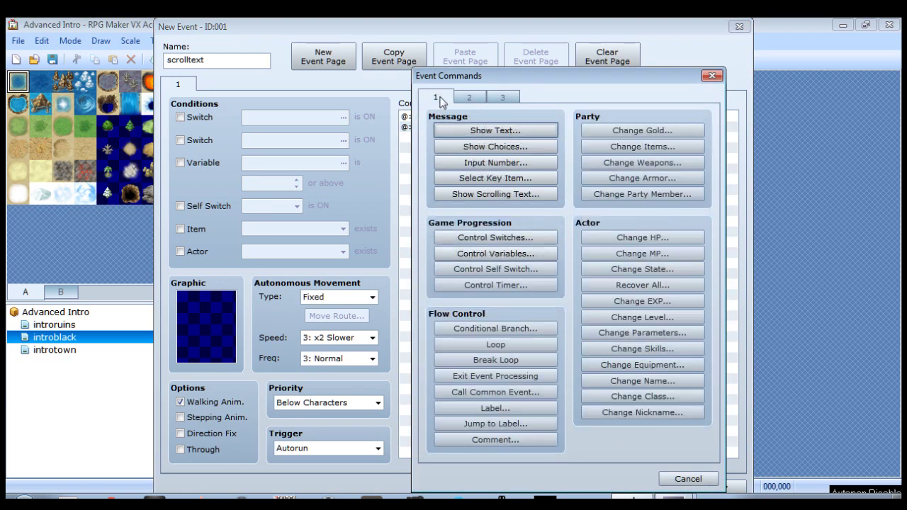
click(496, 196)
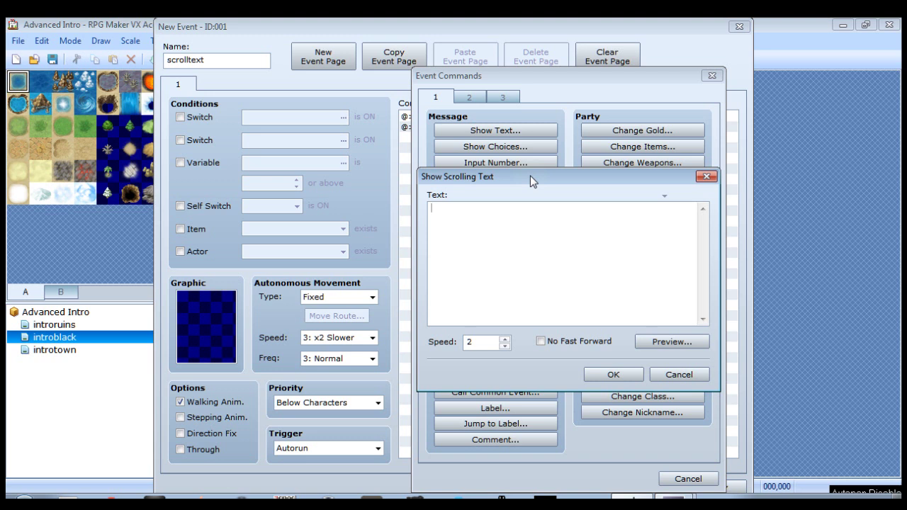
text(Blah blahb)
key(BackSpace)
key(BackSpace)
text(blah scrolling text.)
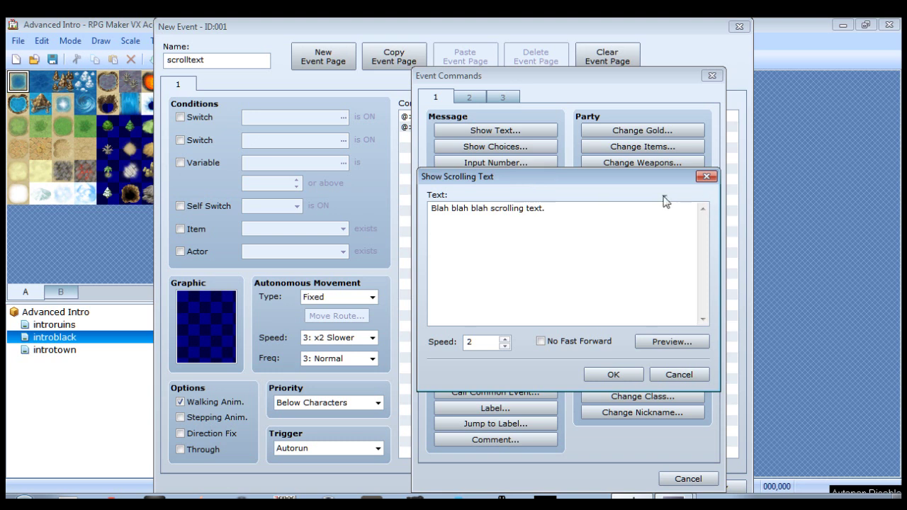
mouse_move(666, 202)
click(655, 343)
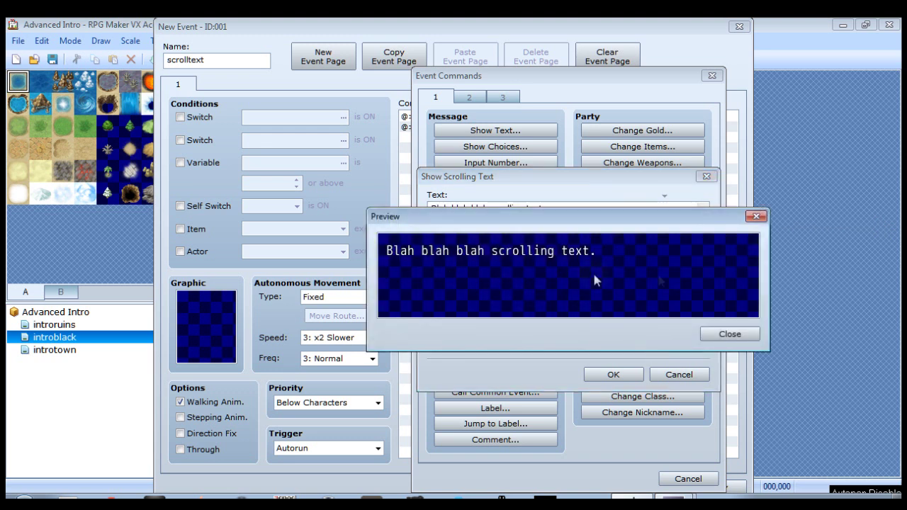
click(734, 335)
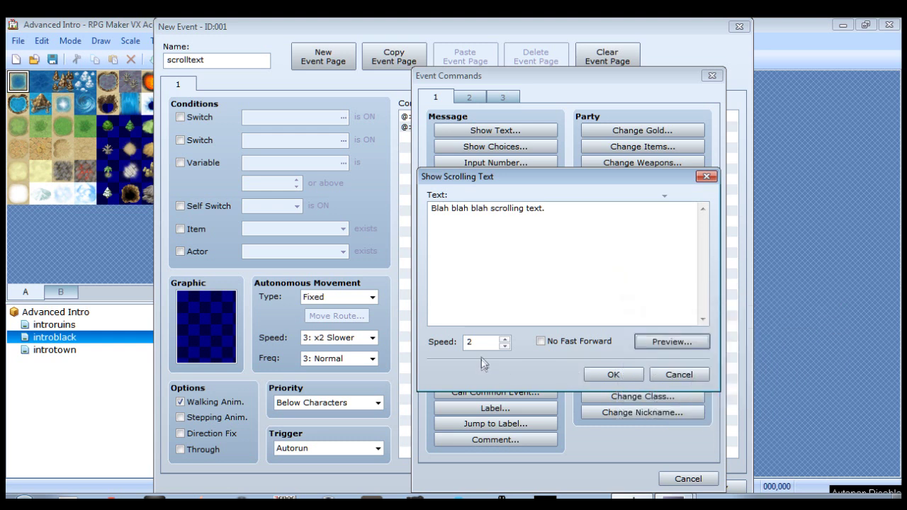
click(614, 375)
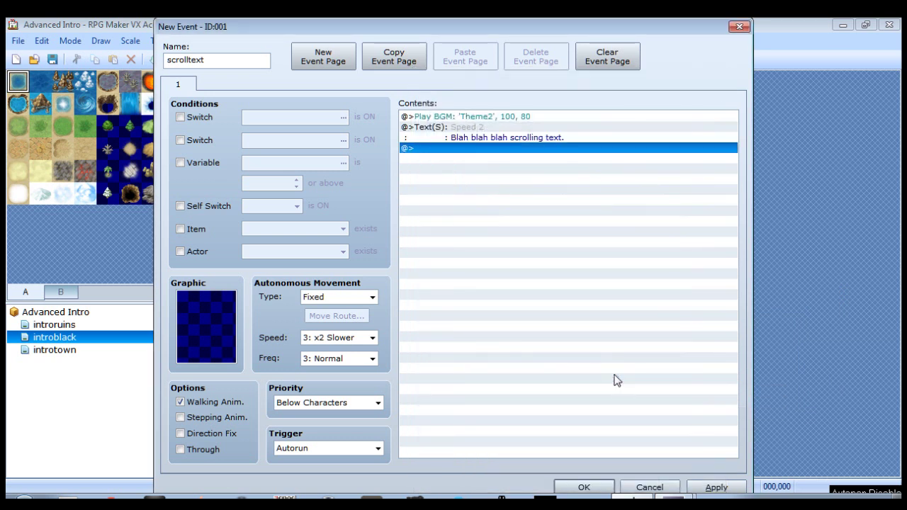
Insert a Transfer Player command after the scrolling text.
right_click(466, 151)
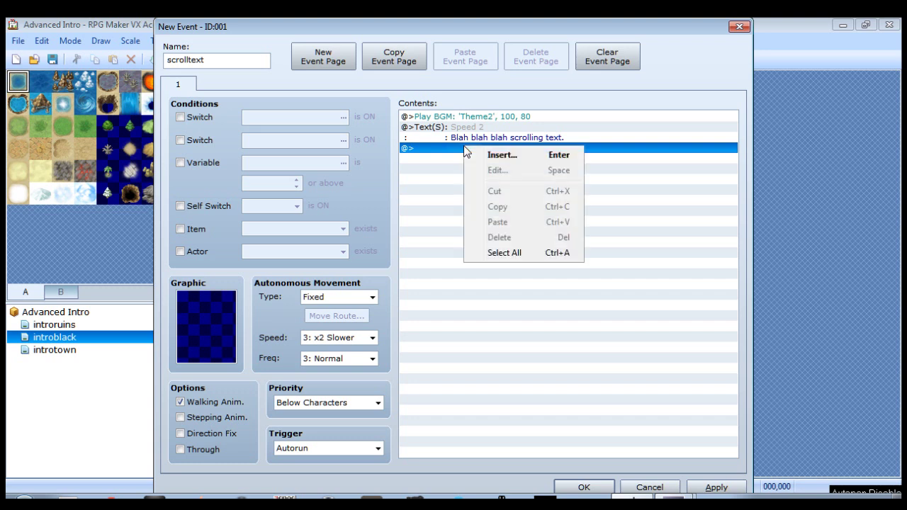
click(502, 156)
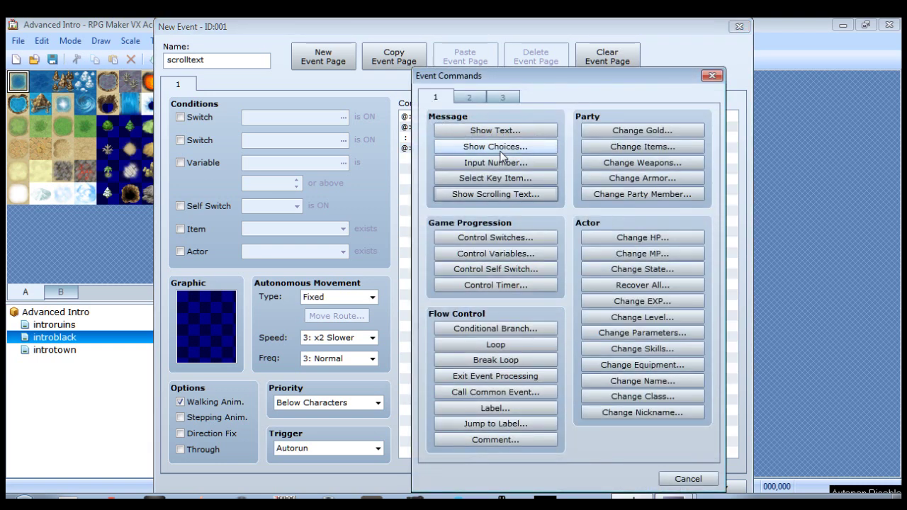
click(470, 97)
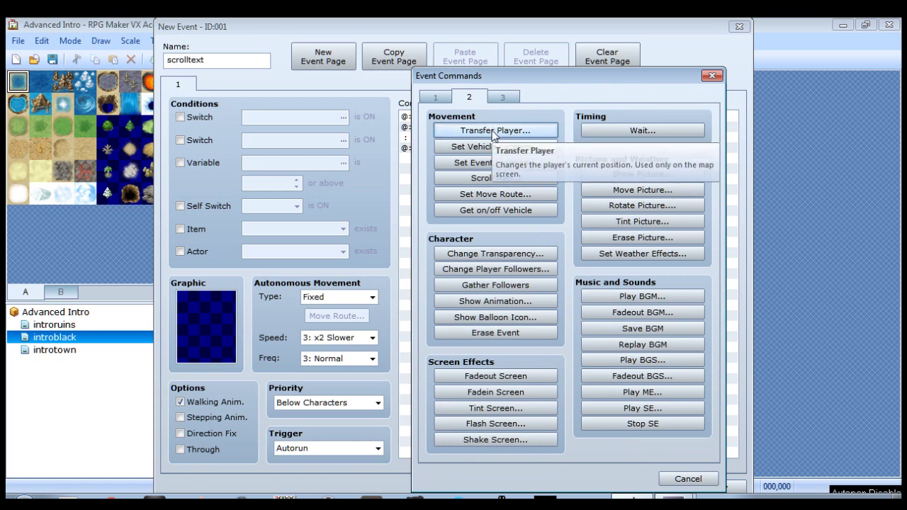
click(493, 131)
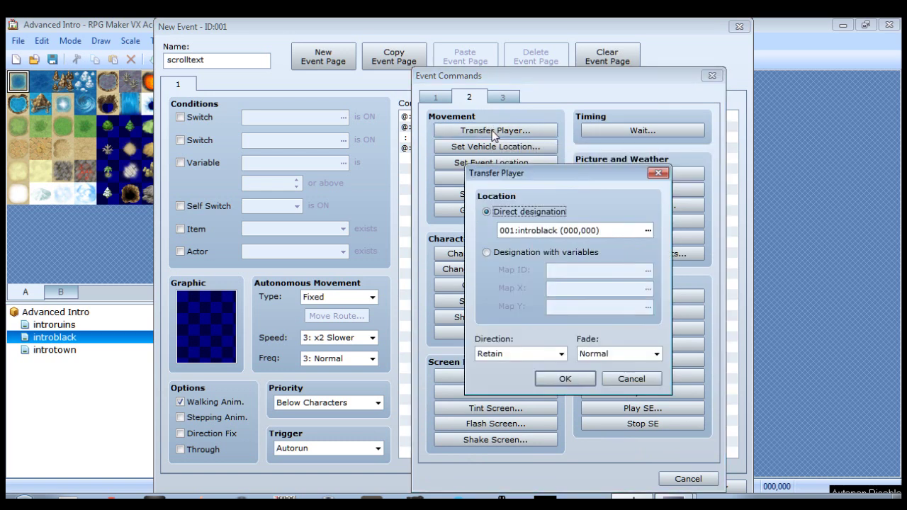
Set the transfer destination to introruins tile (010,008) and confirm it.
click(648, 230)
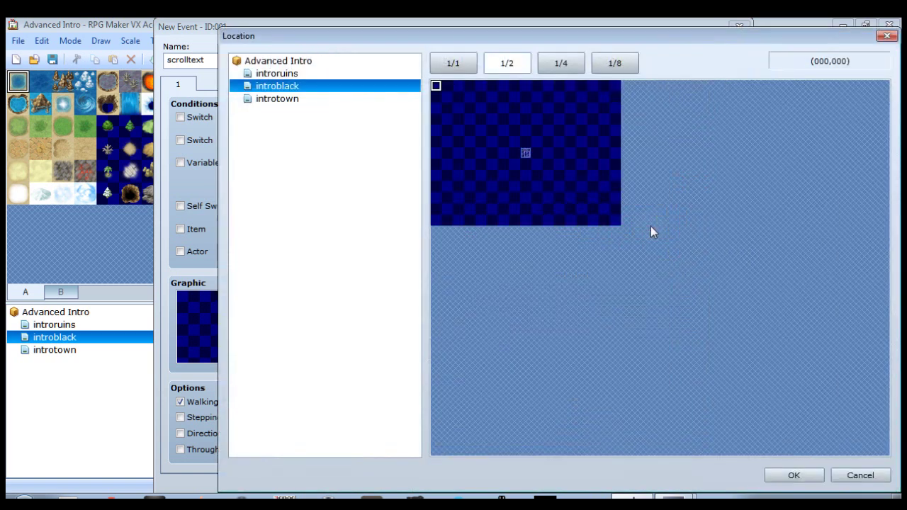
click(291, 74)
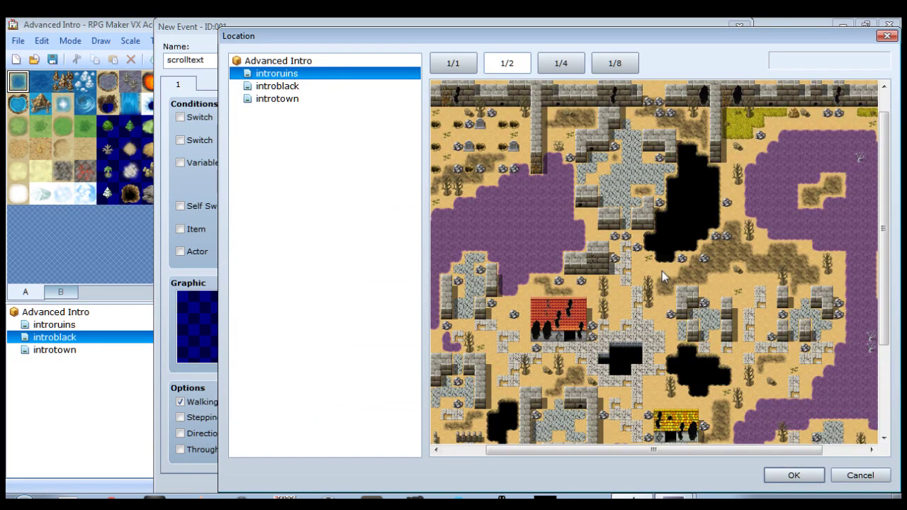
click(554, 70)
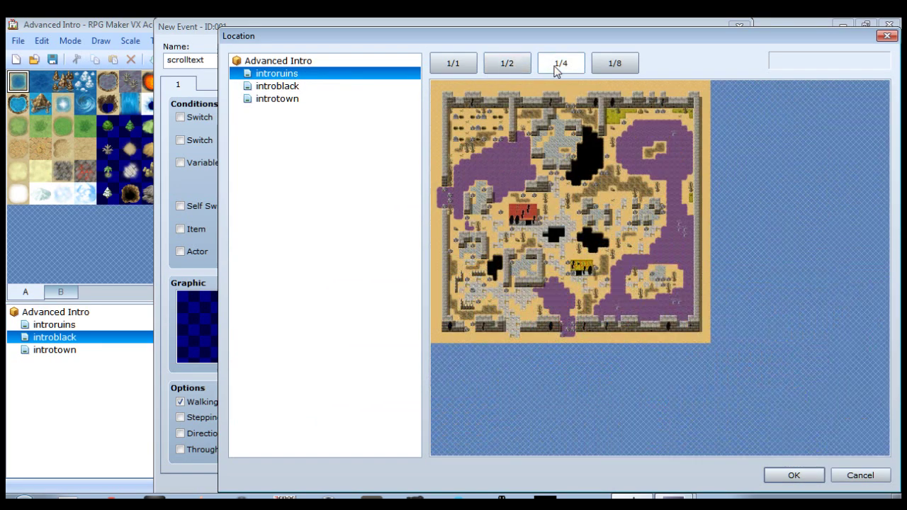
click(521, 70)
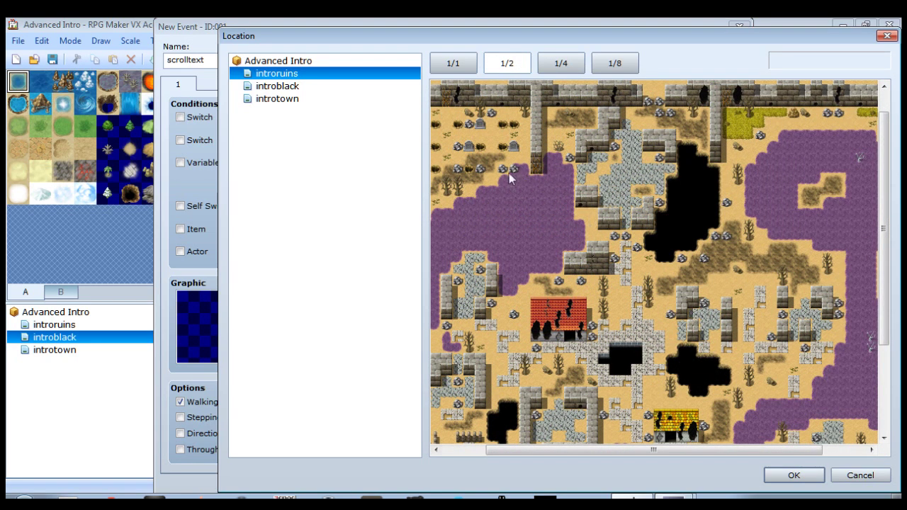
click(491, 146)
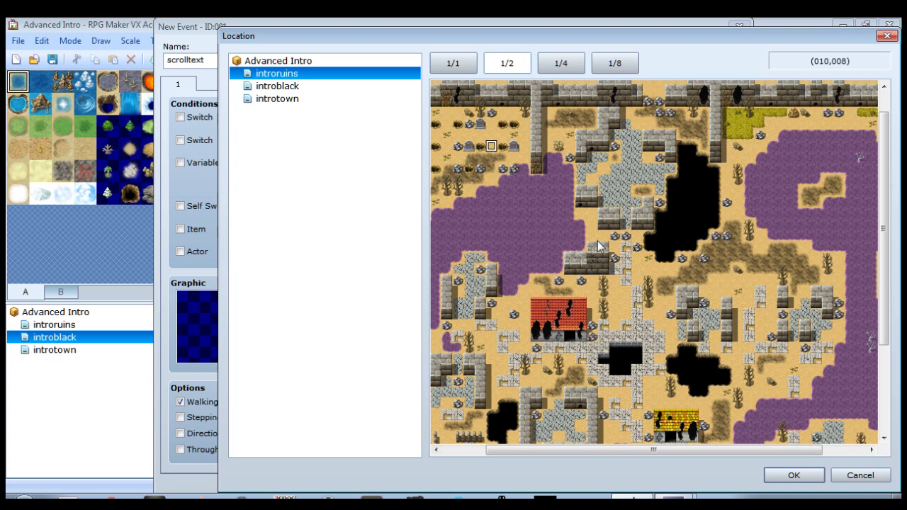
double_click(493, 145)
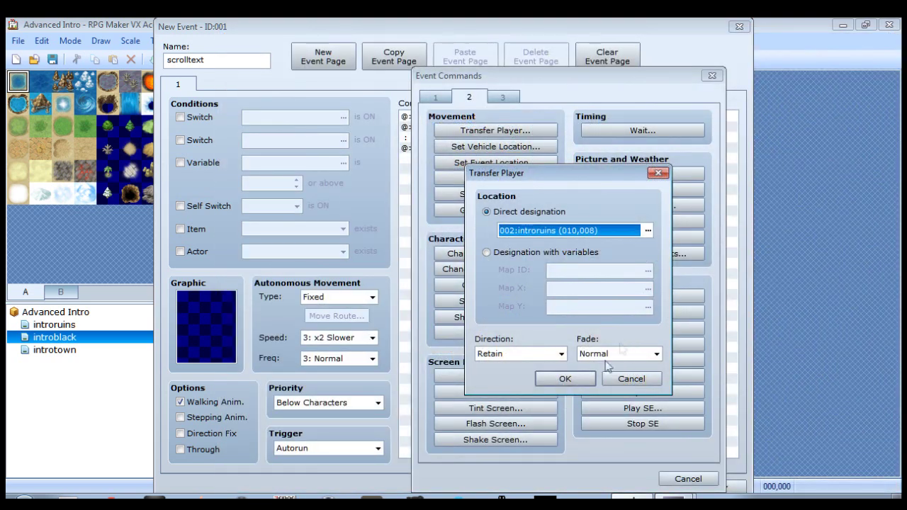
click(574, 382)
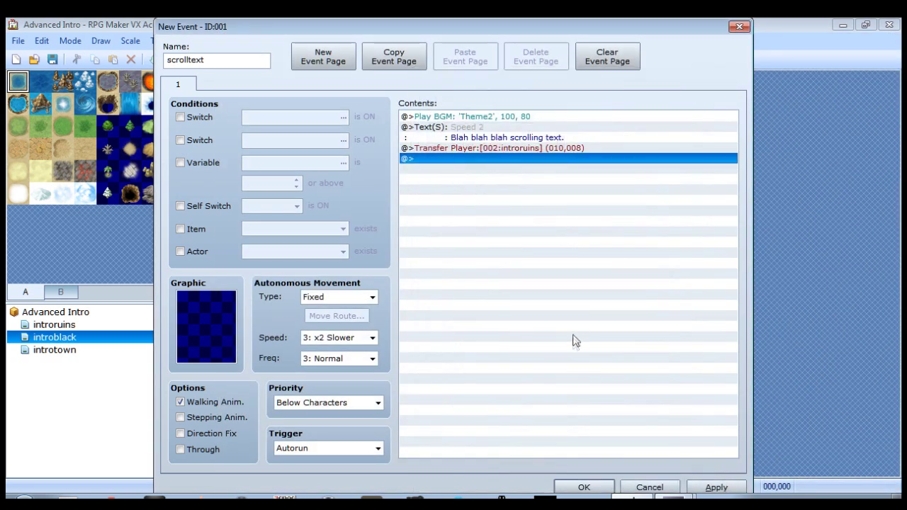
right_click(492, 166)
Add a Control Self Switch command turning A ON after the transfer.
click(517, 177)
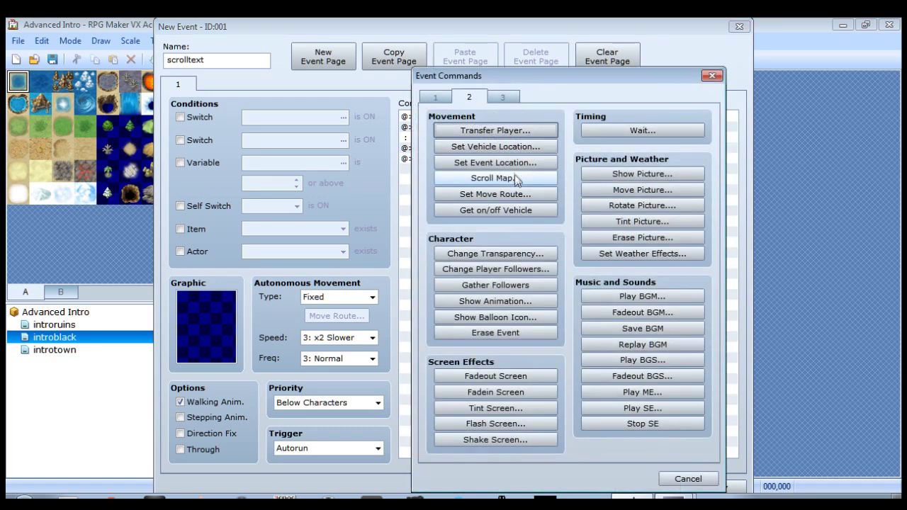
click(435, 97)
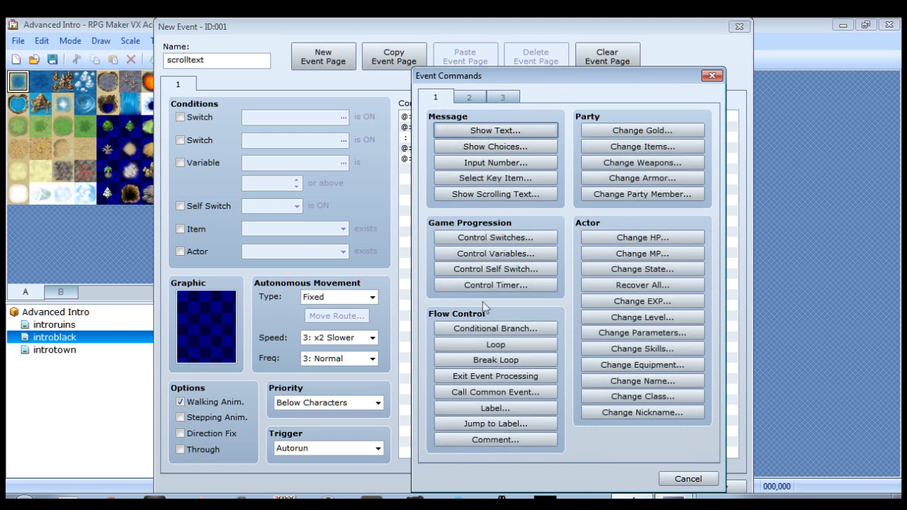
click(499, 269)
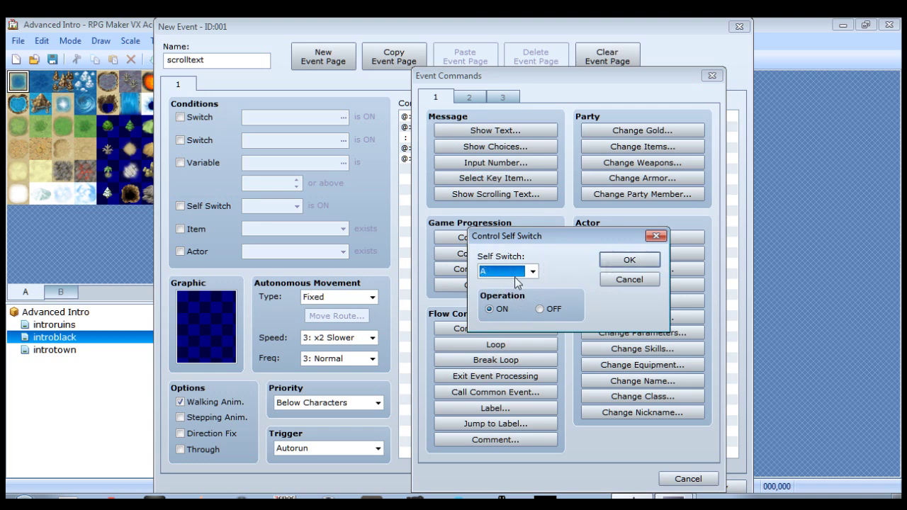
click(628, 259)
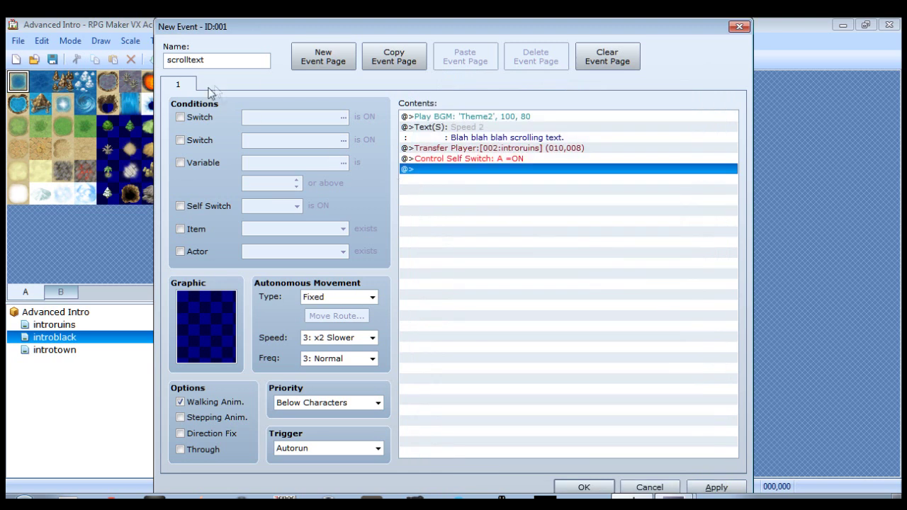
Add event page 2 conditioned on Self Switch A and save the event.
click(298, 67)
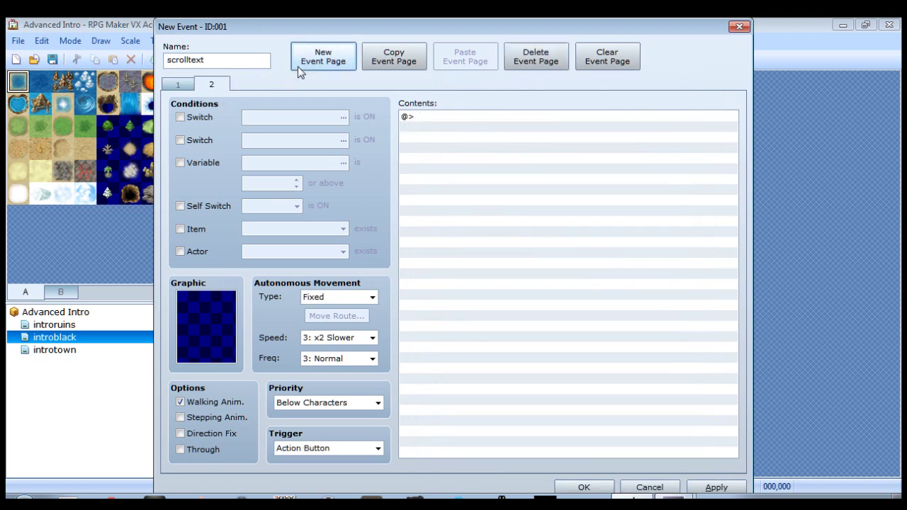
click(181, 206)
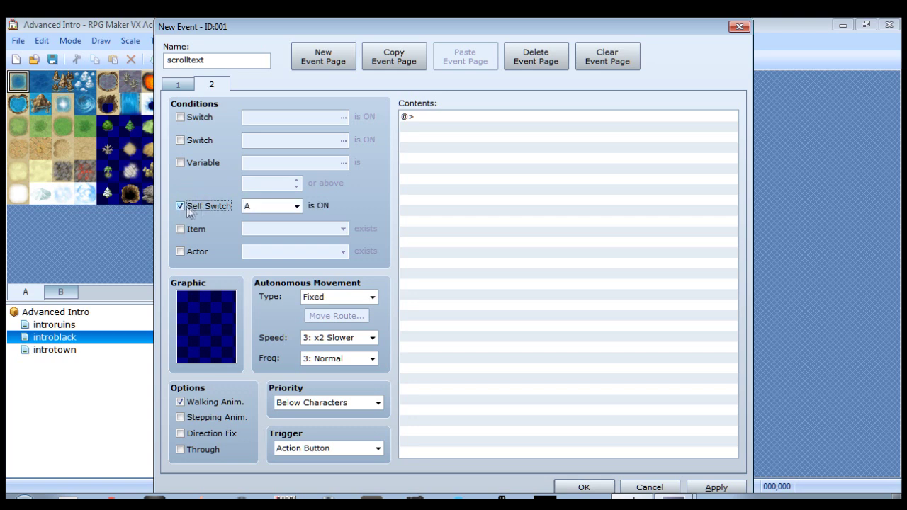
click(592, 488)
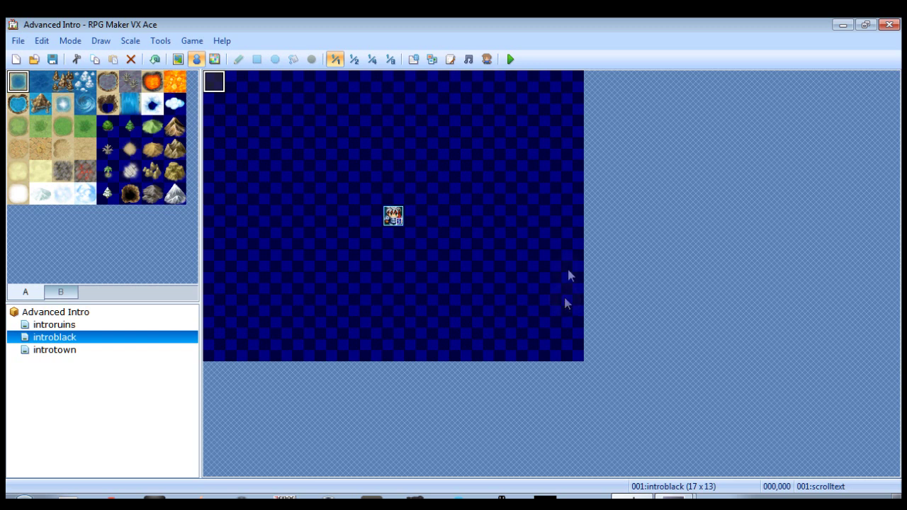
click(511, 60)
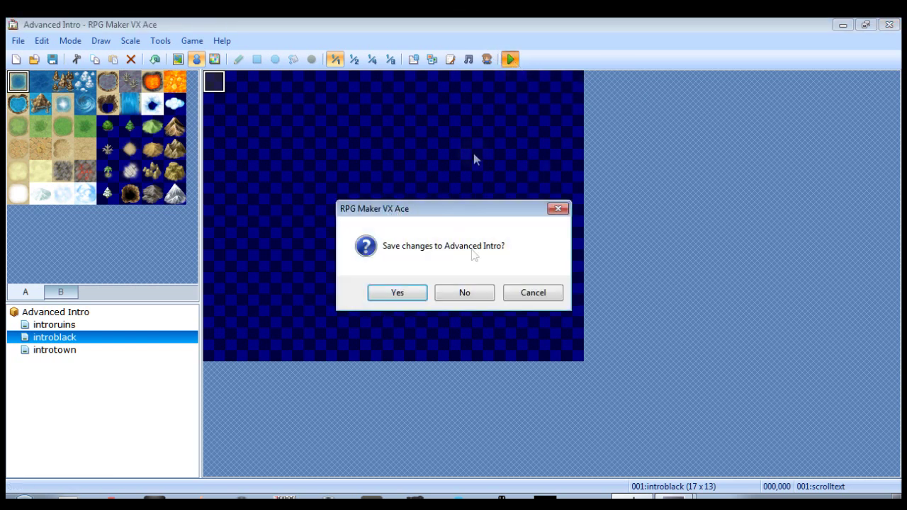
click(401, 293)
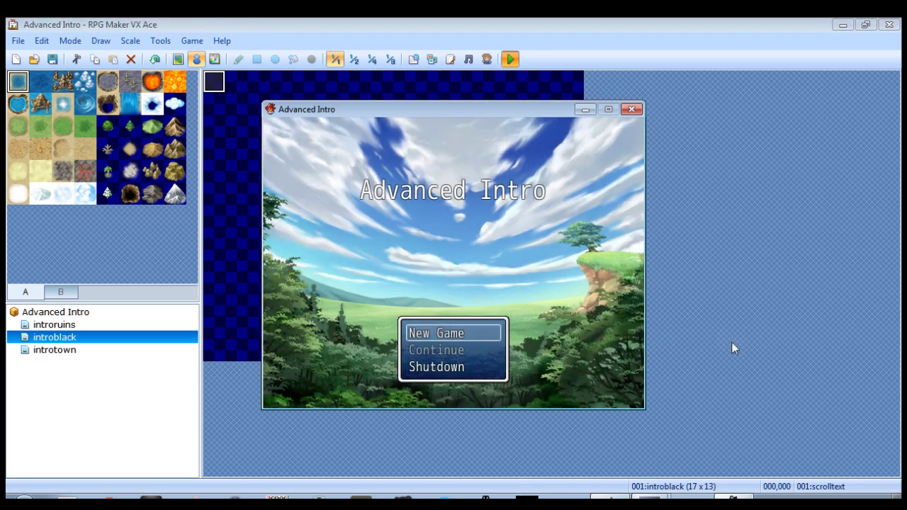
key(Return)
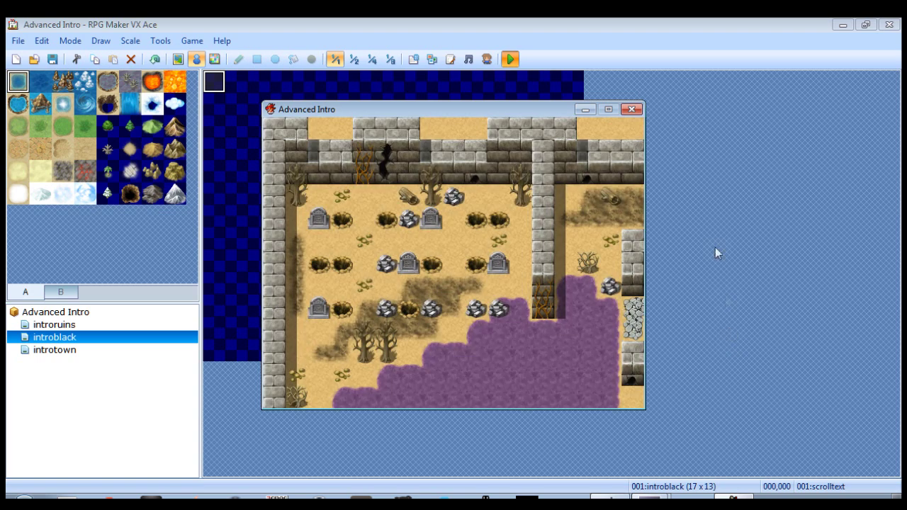
click(632, 109)
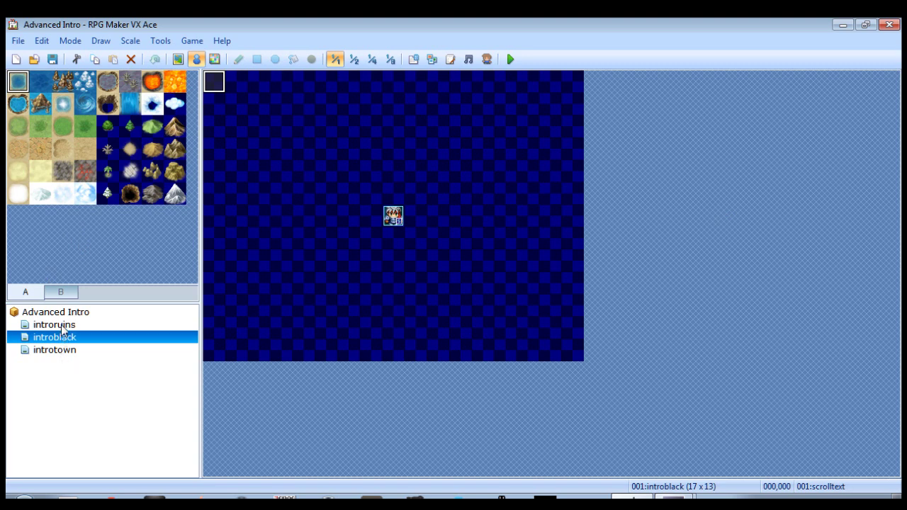
click(61, 327)
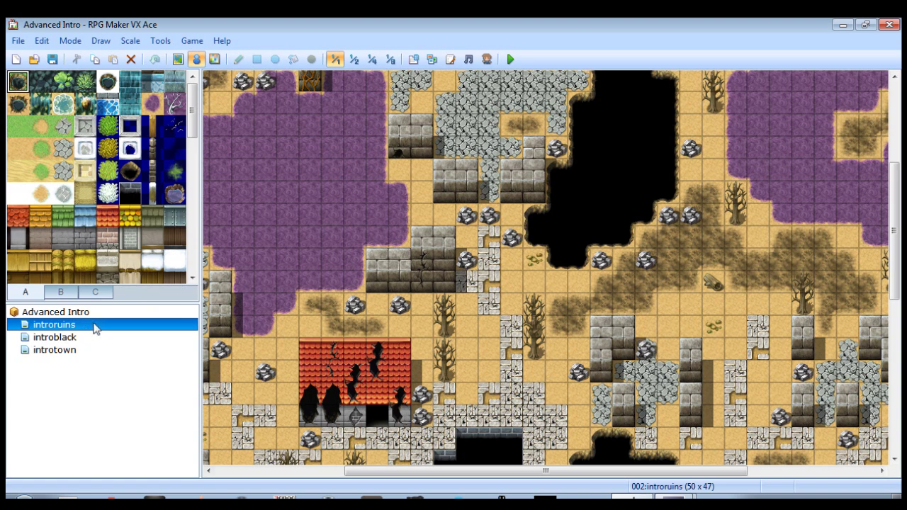
Review the introruins map properties, then view the whole map at 1/2 scale.
right_click(93, 325)
click(145, 333)
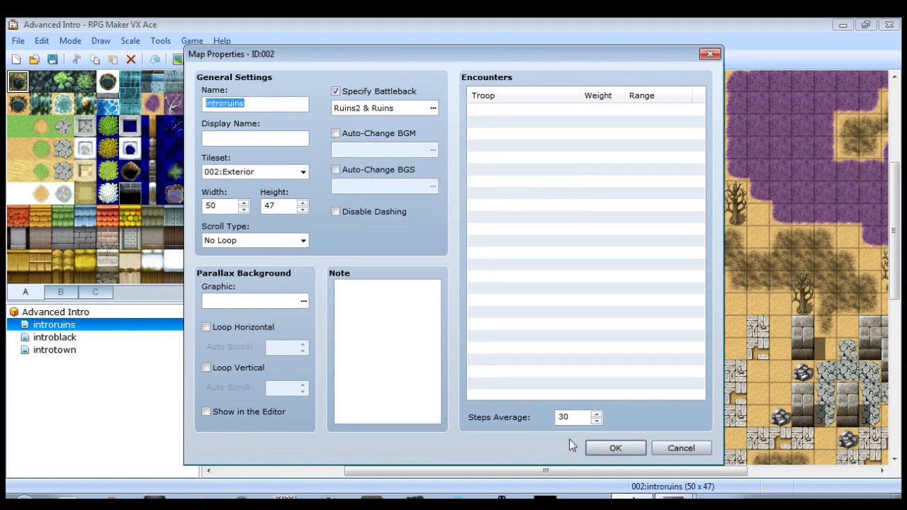
click(602, 445)
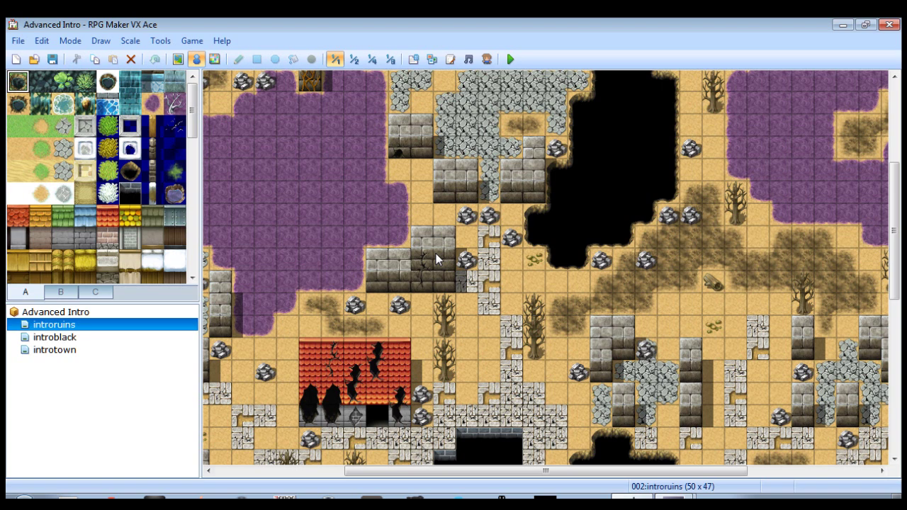
click(354, 59)
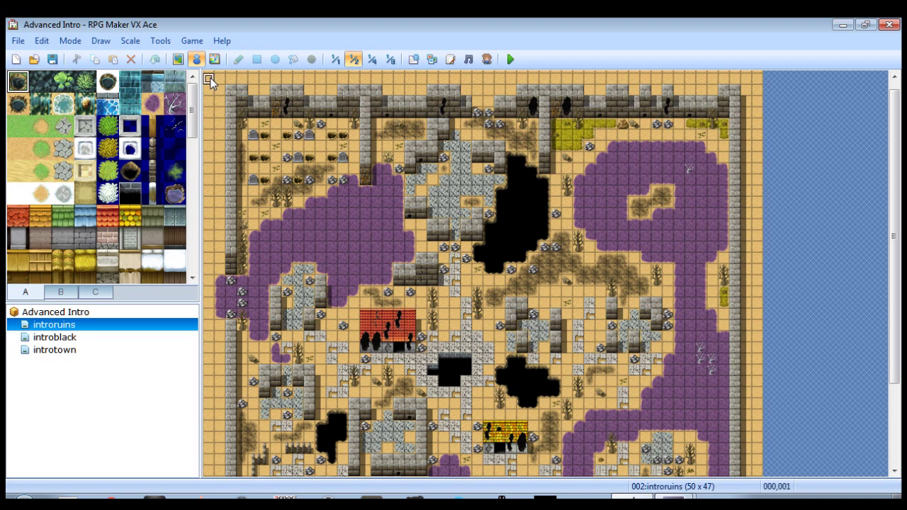
Create an Autorun event named scrollmap on introruins' top-left tile and open its Event Commands.
double_click(210, 80)
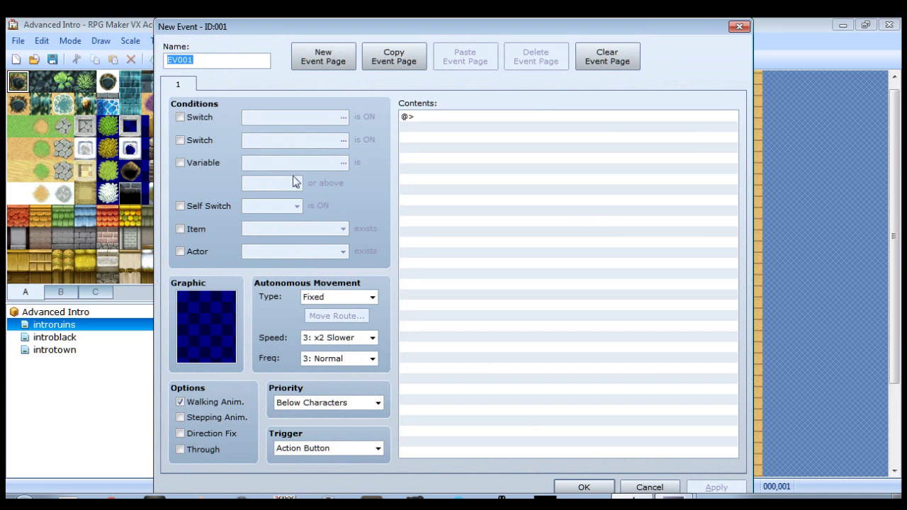
mouse_move(274, 304)
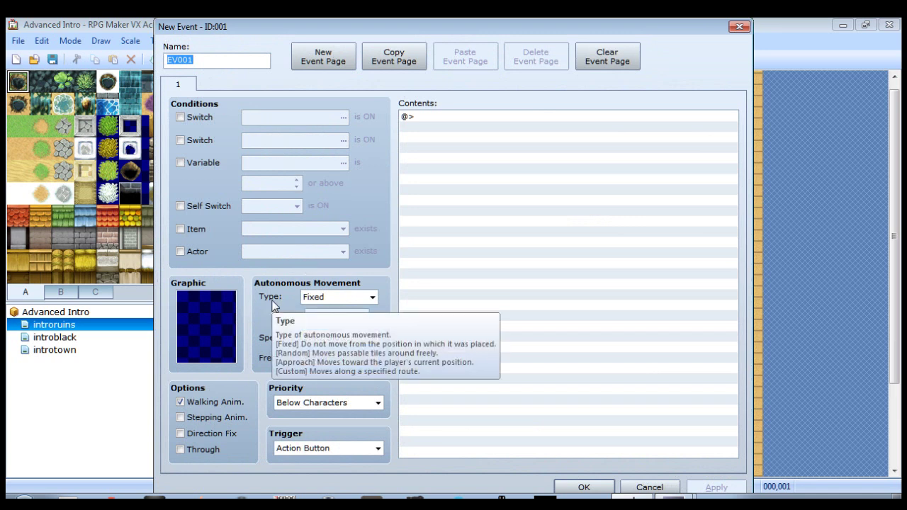
text(scrollmap)
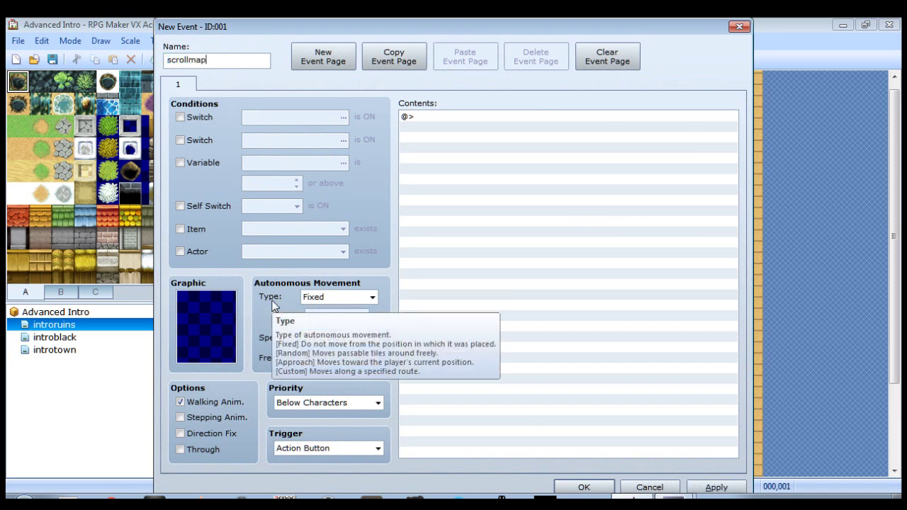
click(315, 449)
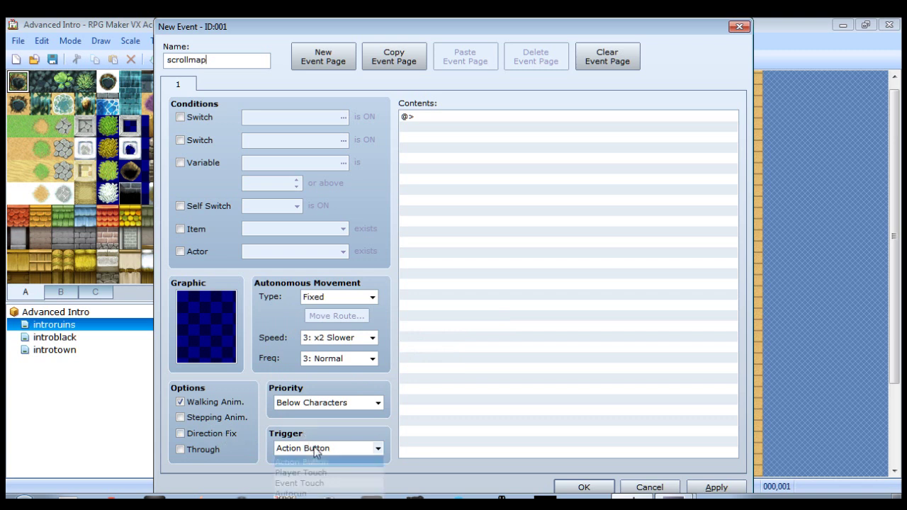
click(313, 493)
click(455, 118)
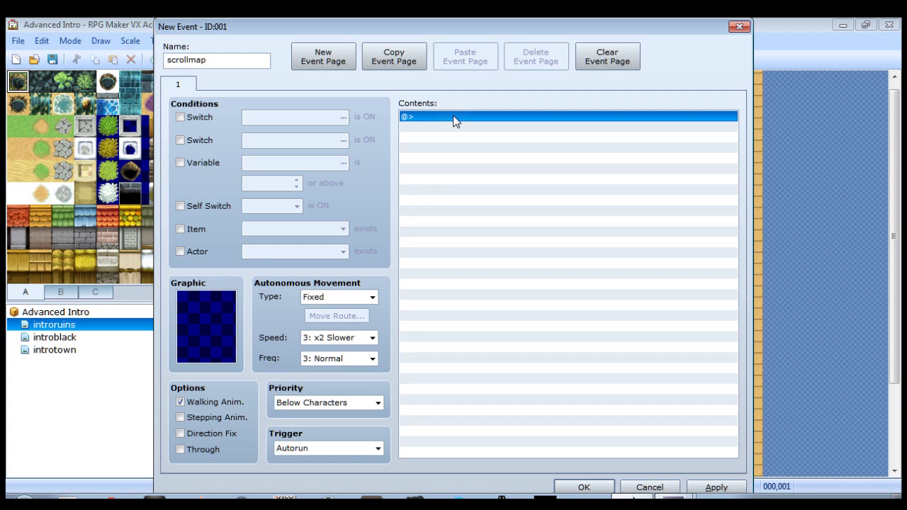
double_click(455, 118)
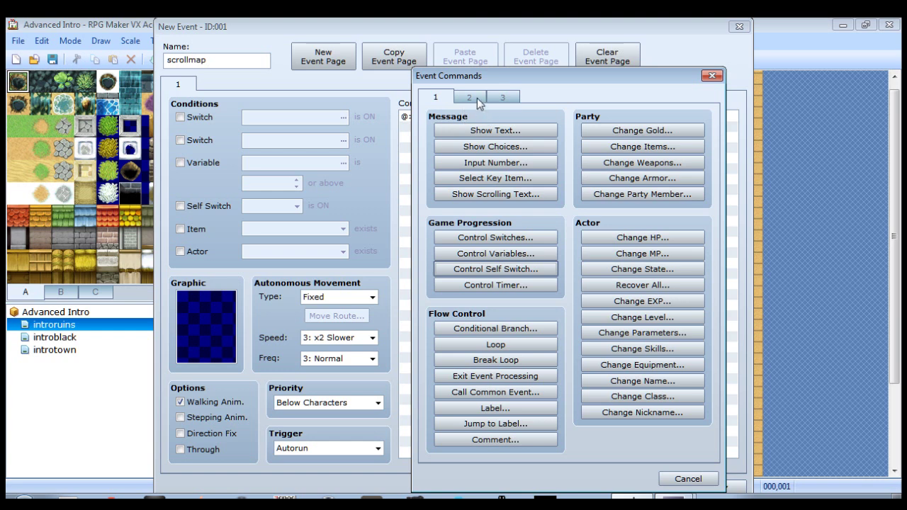
Add a Scroll Map command: Down, distance 6, speed 4: Normal.
click(473, 96)
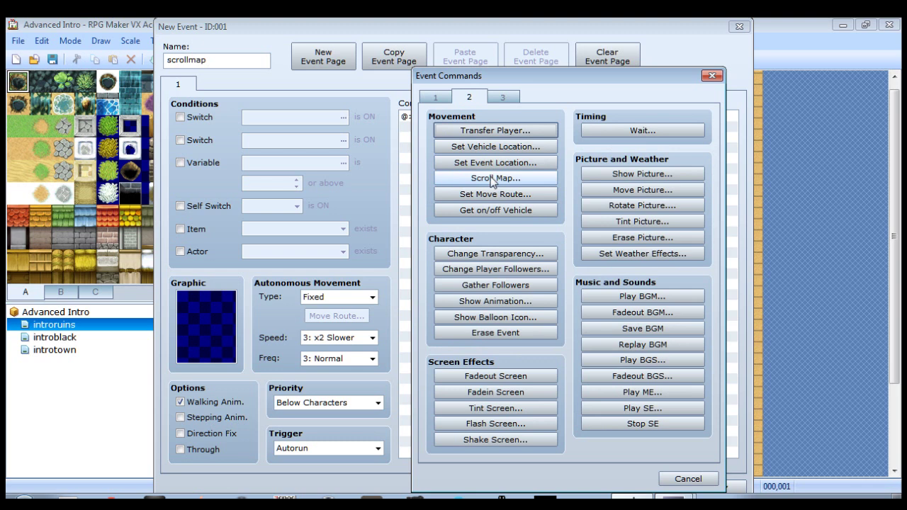
click(494, 179)
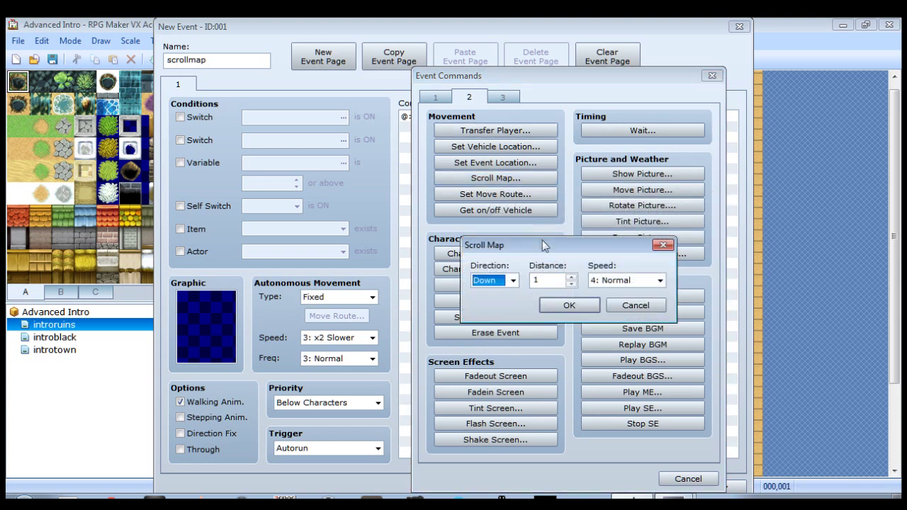
drag(542, 245, 530, 206)
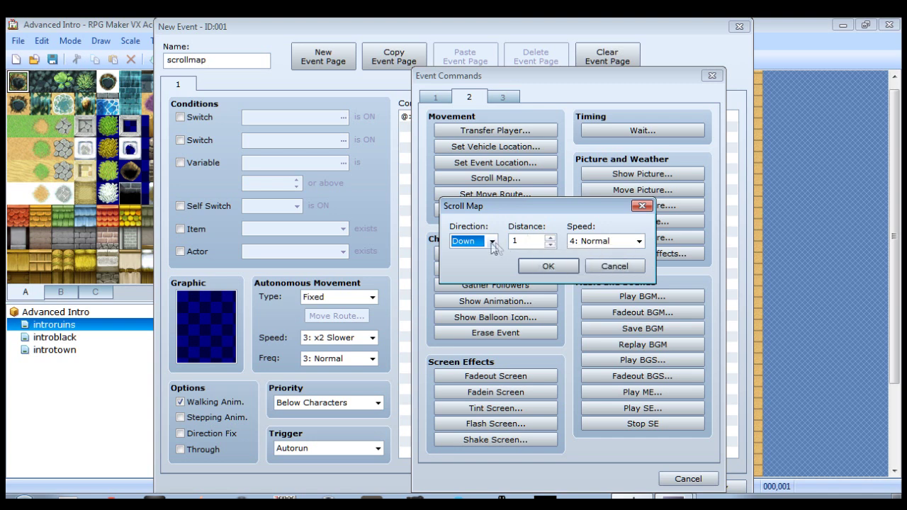
click(550, 238)
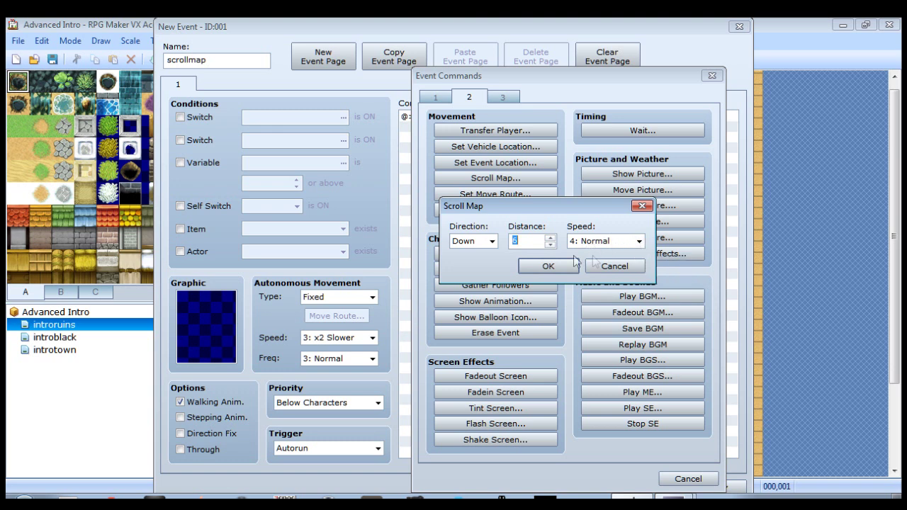
click(638, 241)
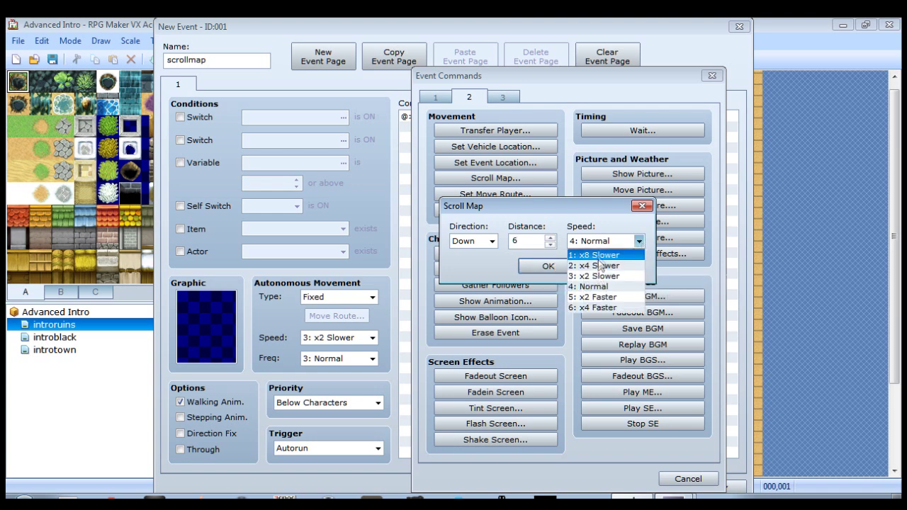
click(602, 286)
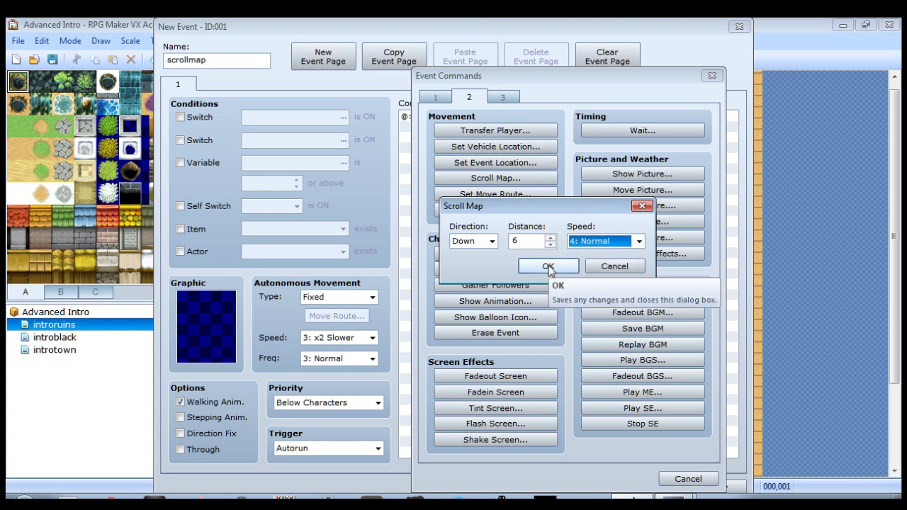
click(549, 267)
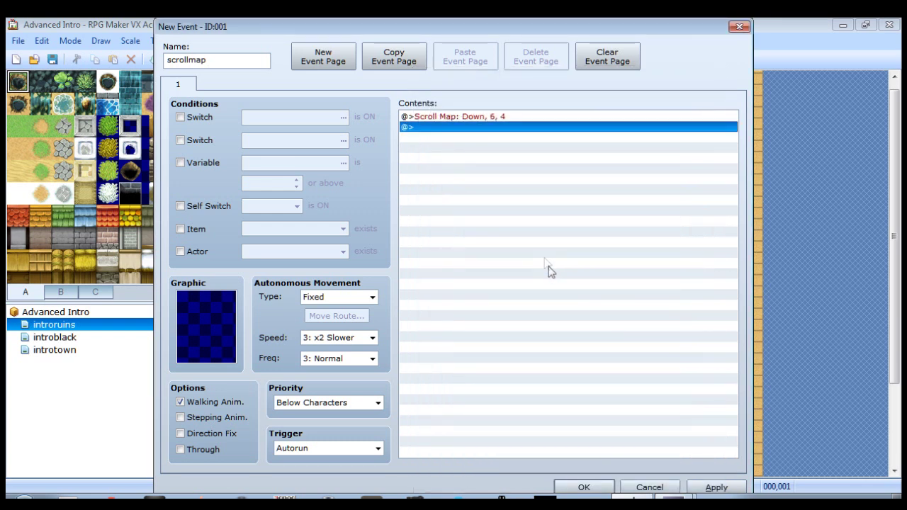
Add a second Scroll Map command: Right, distance 6, speed 4: Normal.
double_click(486, 129)
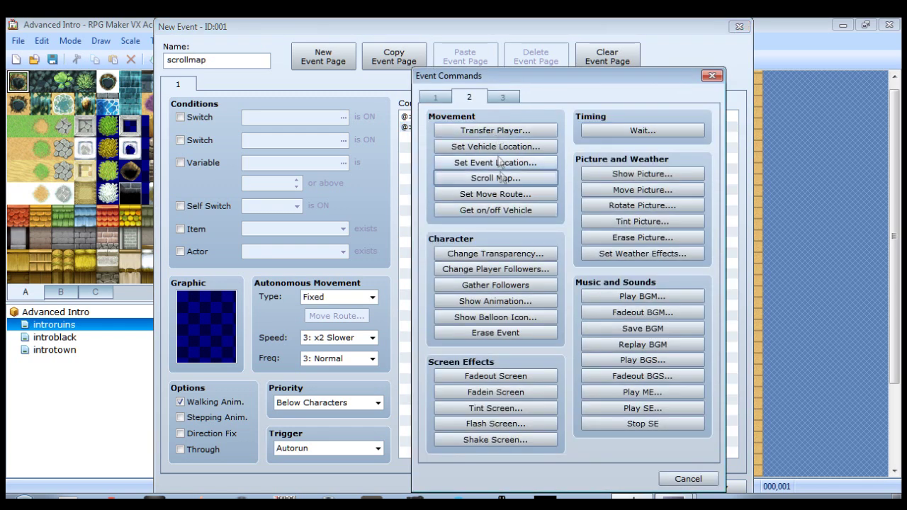
click(495, 180)
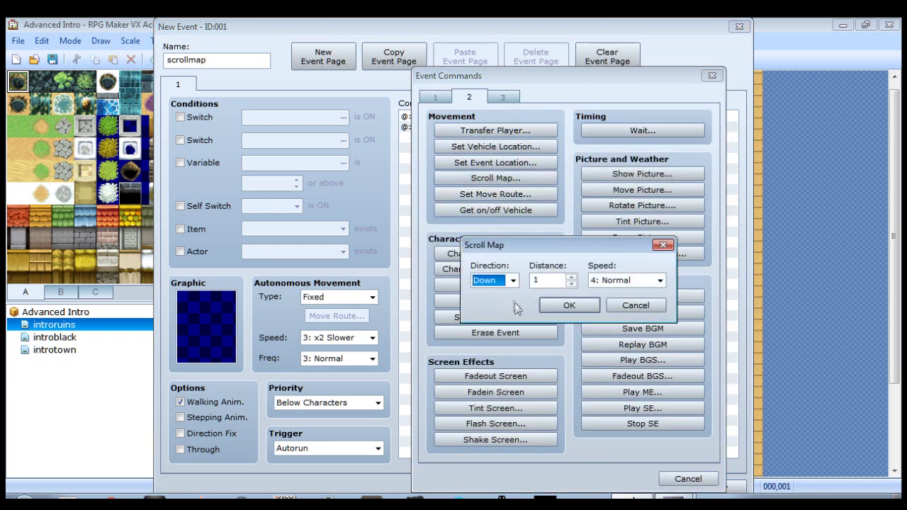
click(512, 280)
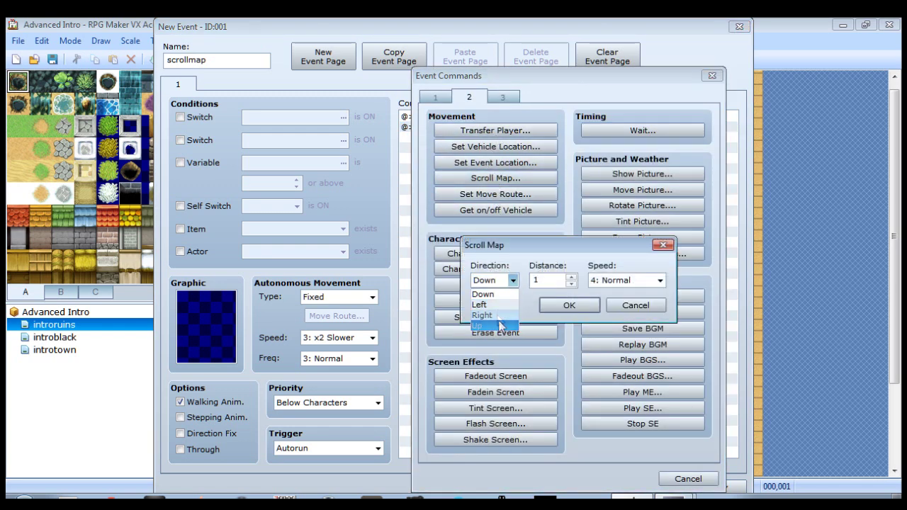
click(502, 315)
click(571, 277)
click(571, 277)
click(571, 277)
click(571, 277)
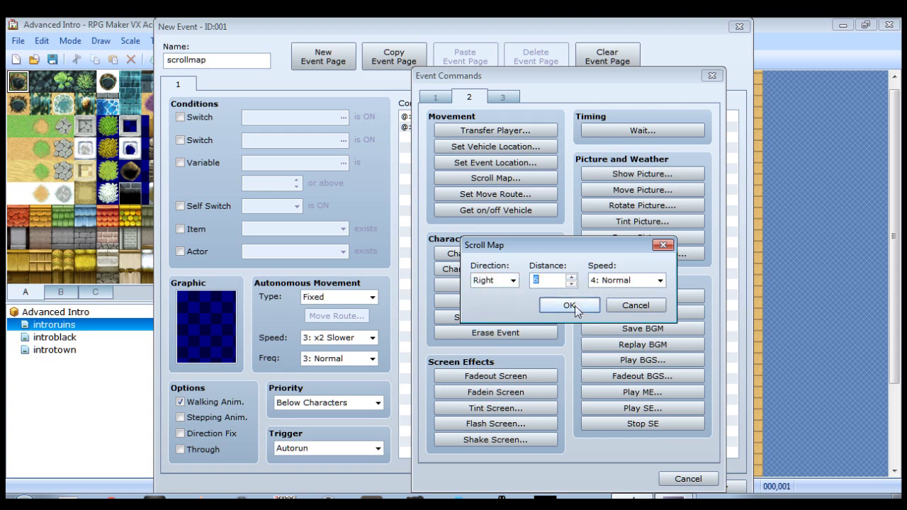
click(574, 305)
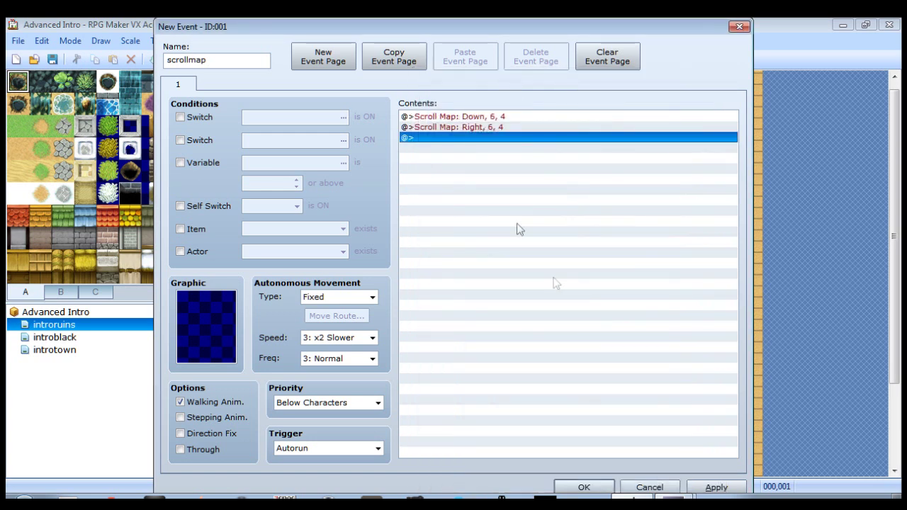
double_click(455, 137)
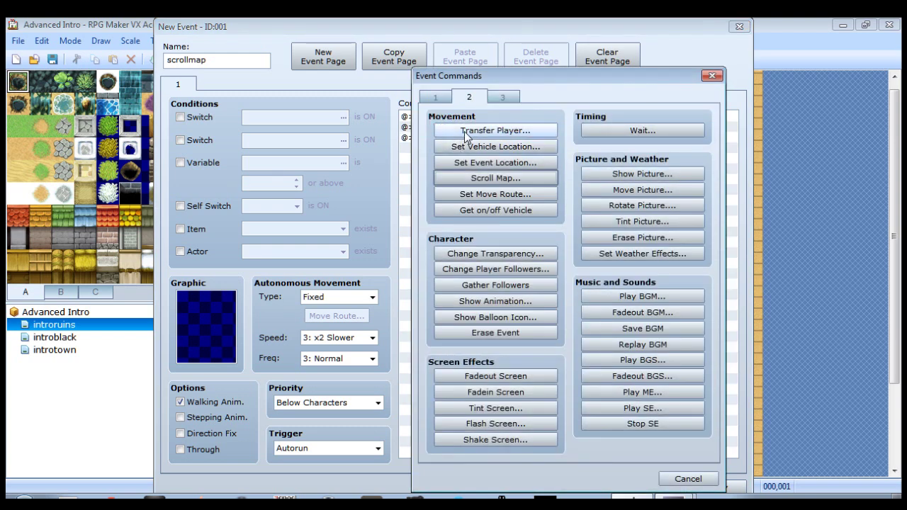
Add a Transfer Player command to introtown (036,016) with the player facing Down.
click(465, 131)
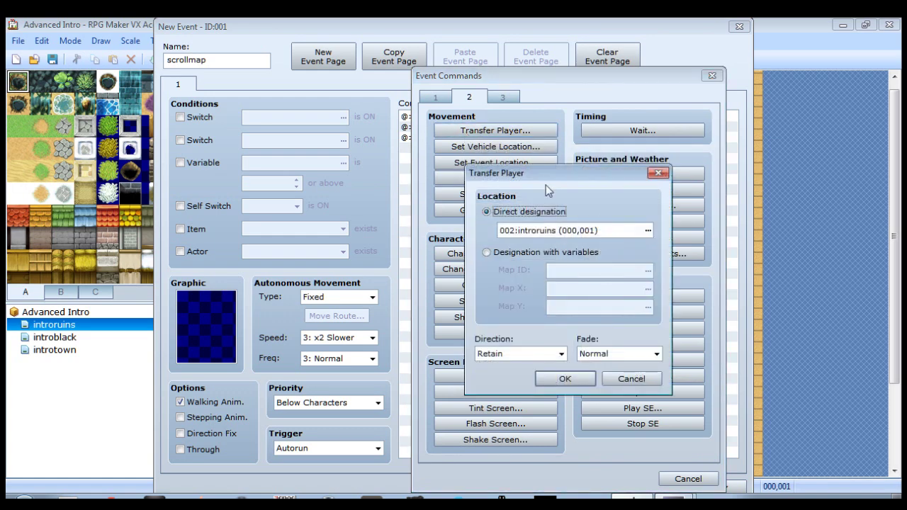
click(646, 231)
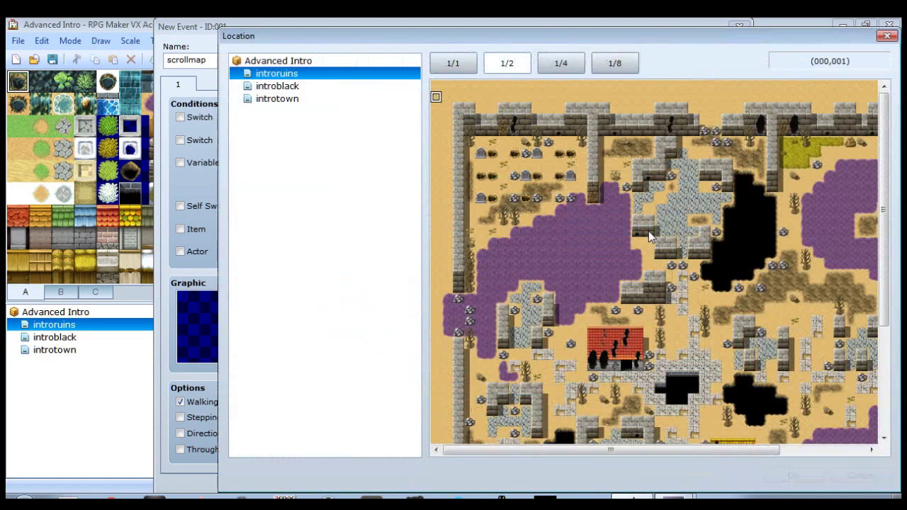
click(290, 101)
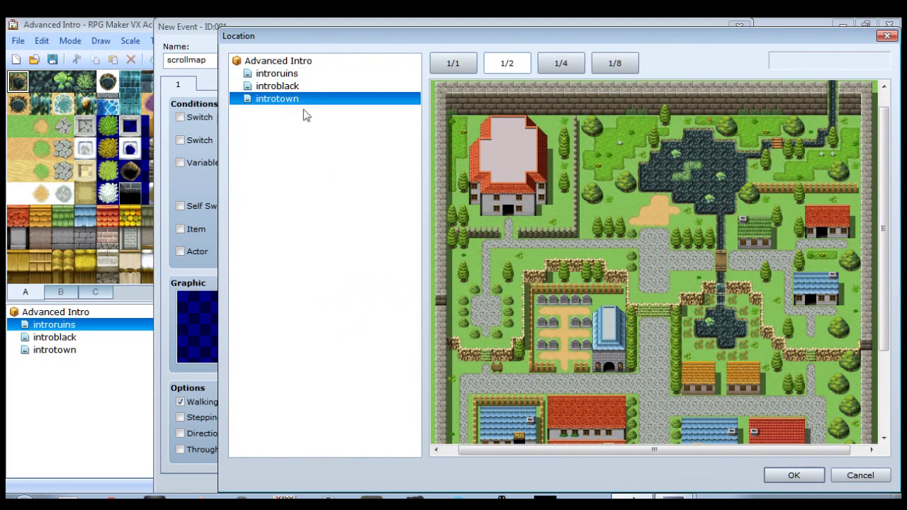
click(823, 244)
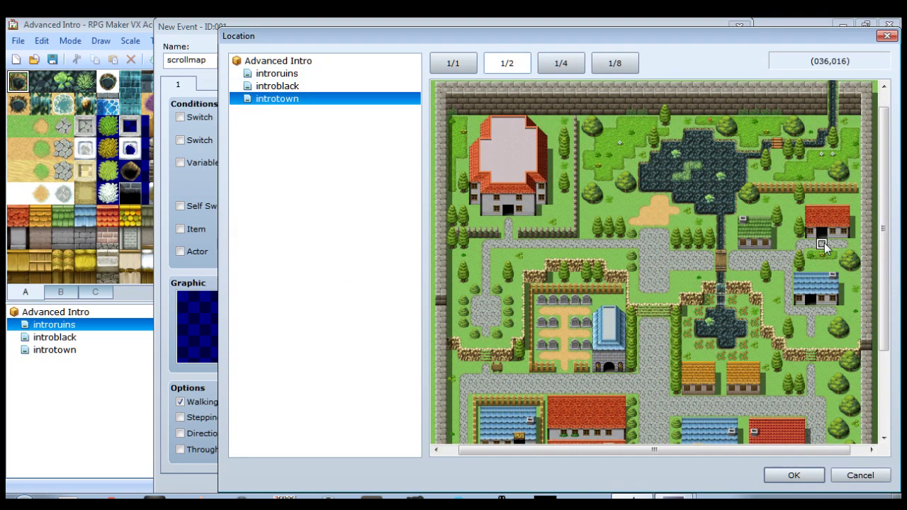
double_click(824, 243)
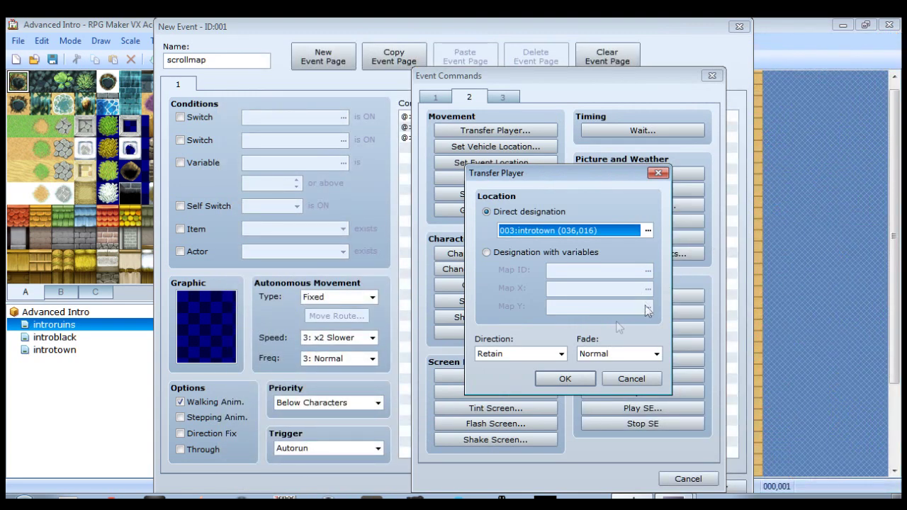
click(562, 357)
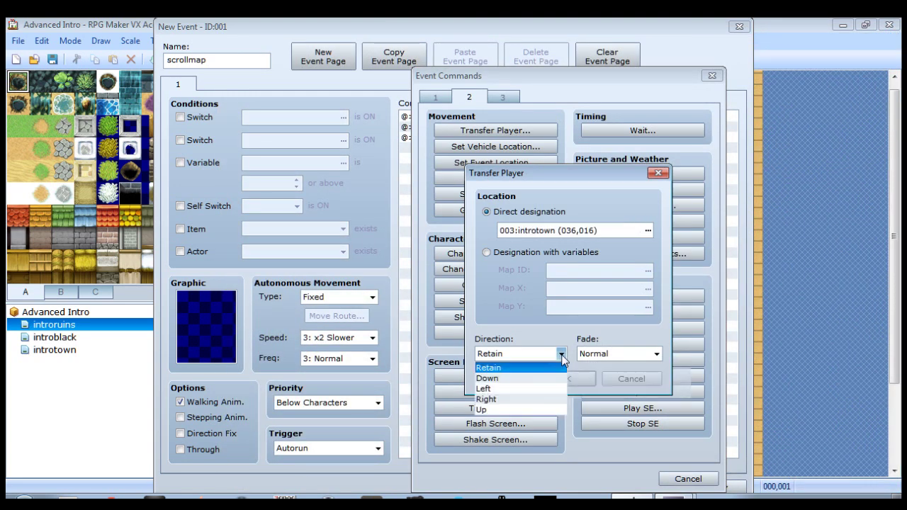
click(504, 378)
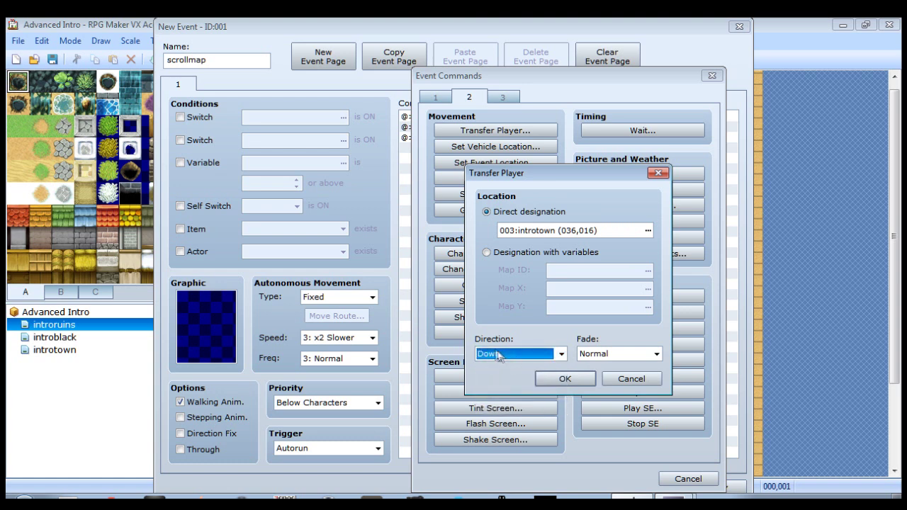
click(564, 378)
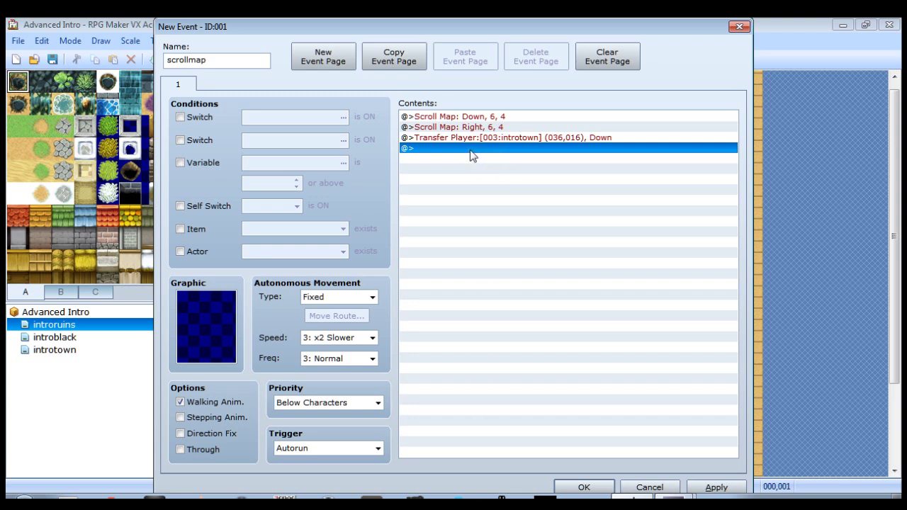
Add a Control Self Switch command that turns self switch A ON.
double_click(471, 151)
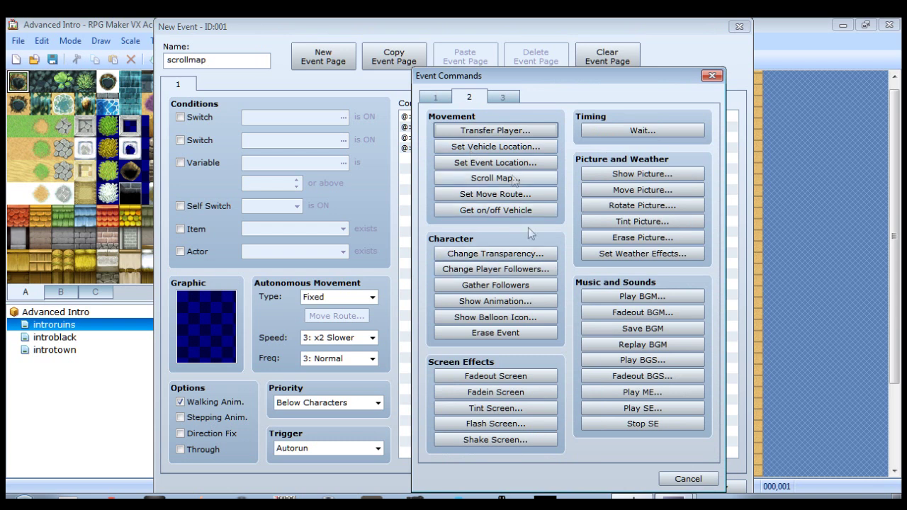
click(435, 97)
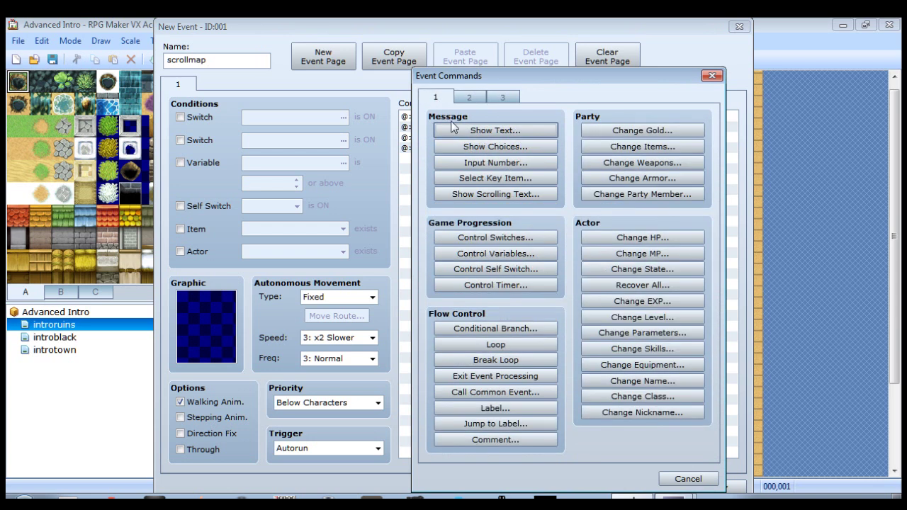
click(512, 269)
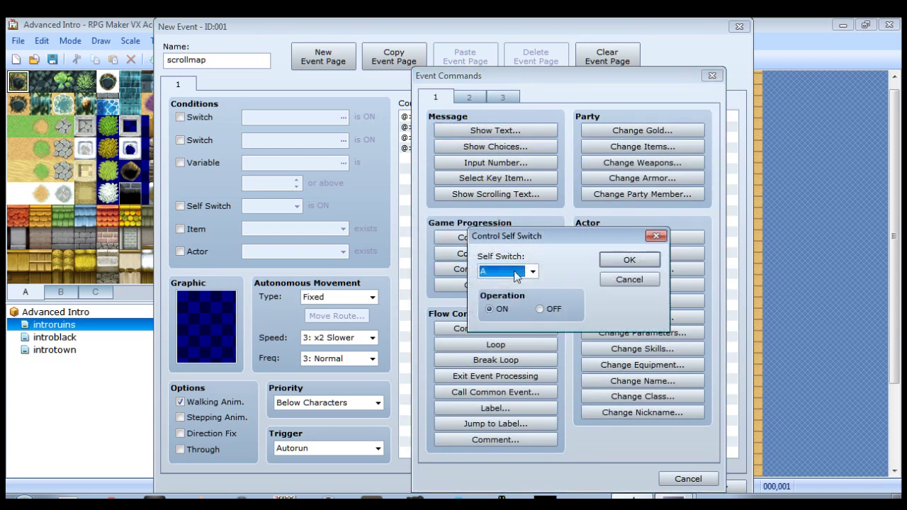
click(613, 263)
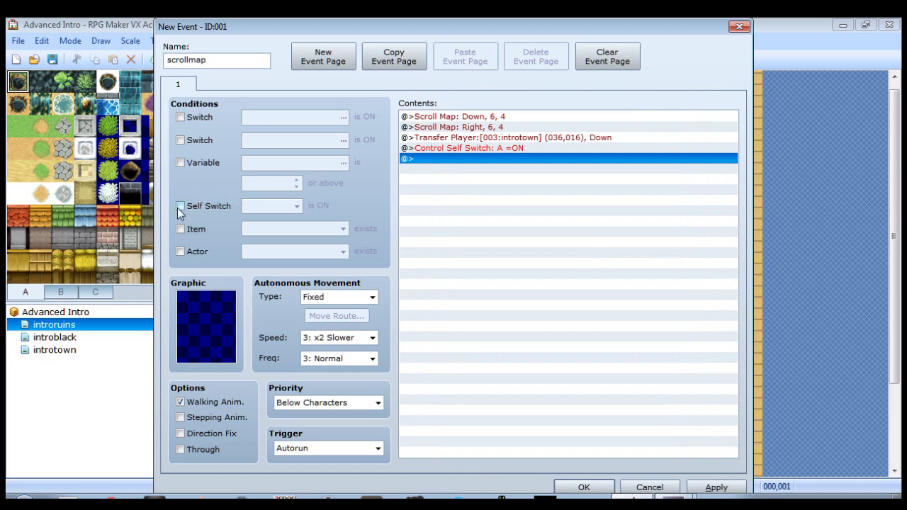
Add an empty second page conditioned on self switch A and save the scrollmap event.
click(322, 61)
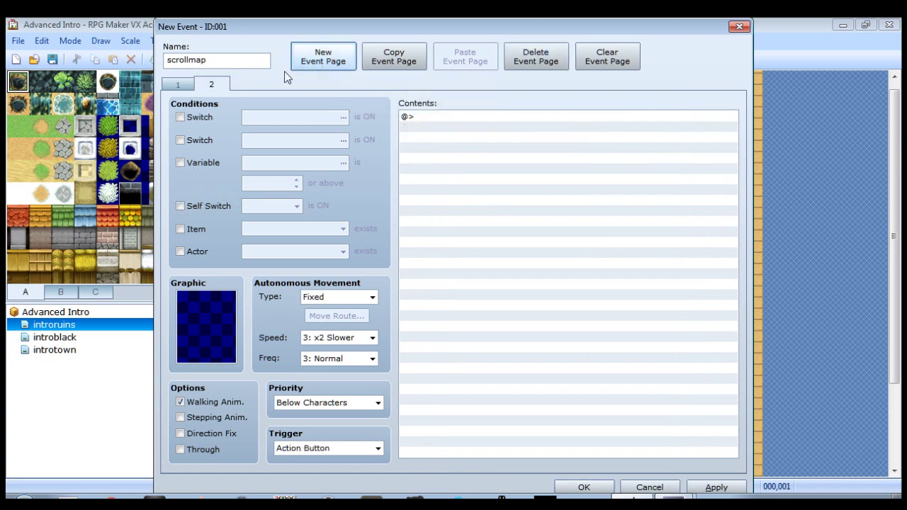
click(180, 206)
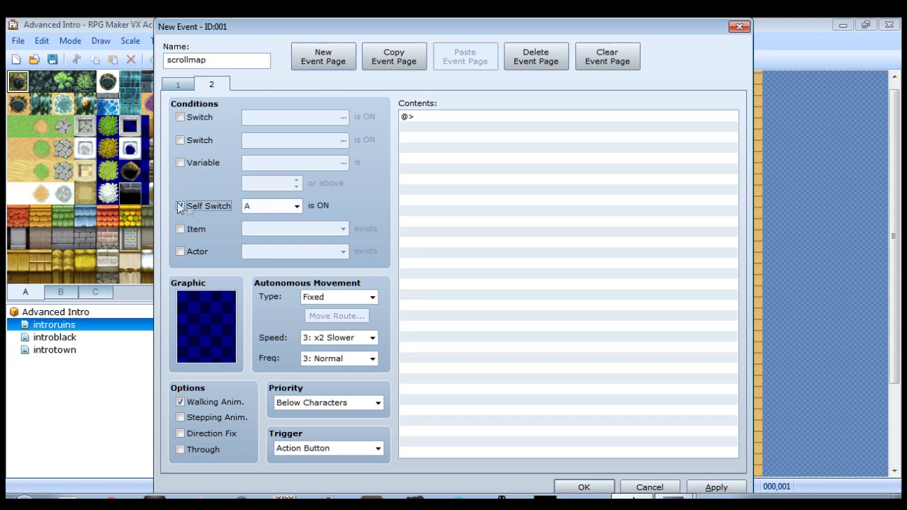
click(585, 487)
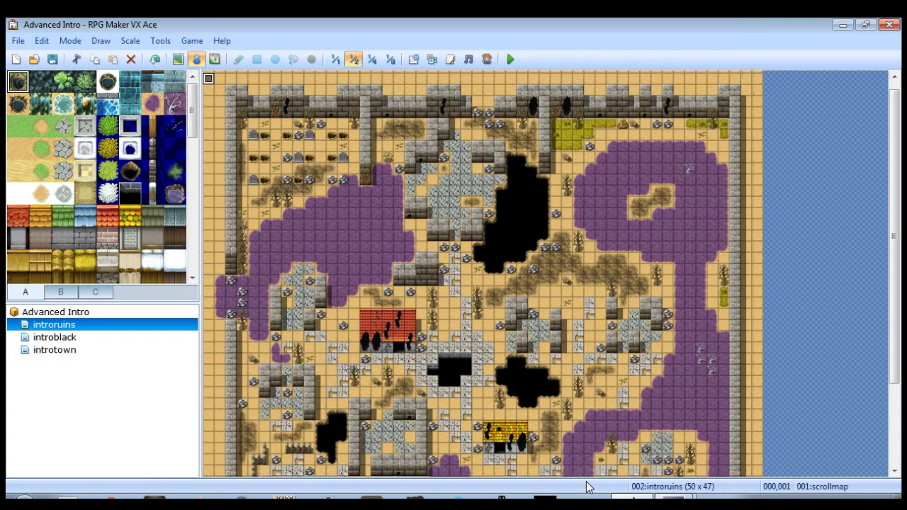
Save the project, playtest a New Game through the ruins intro to town, then close the game.
click(510, 61)
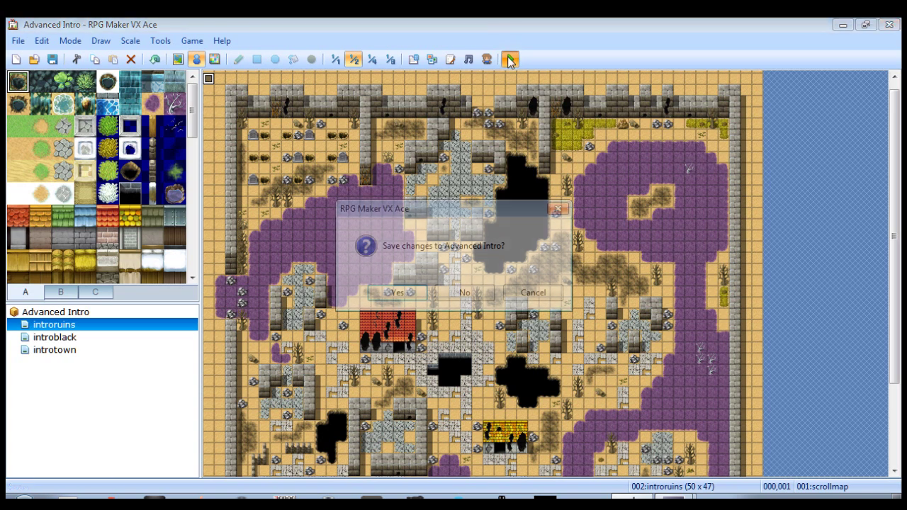
click(386, 293)
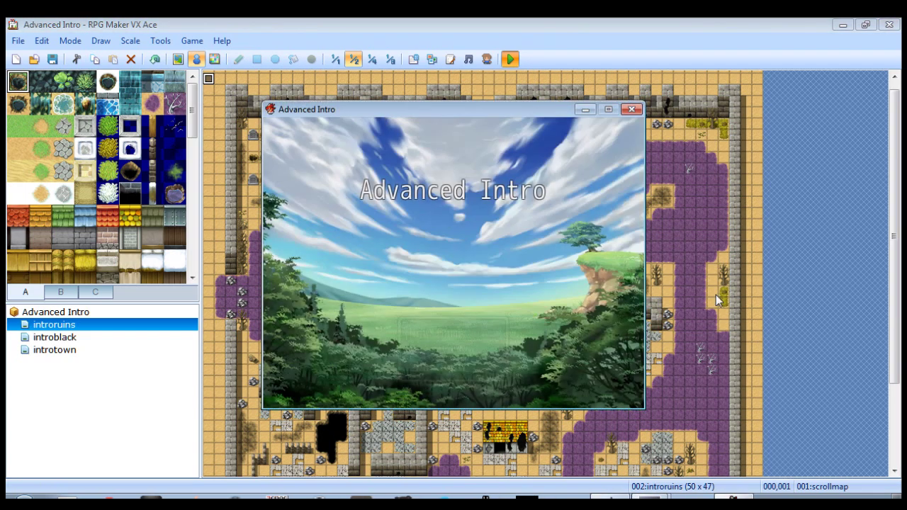
key(Return)
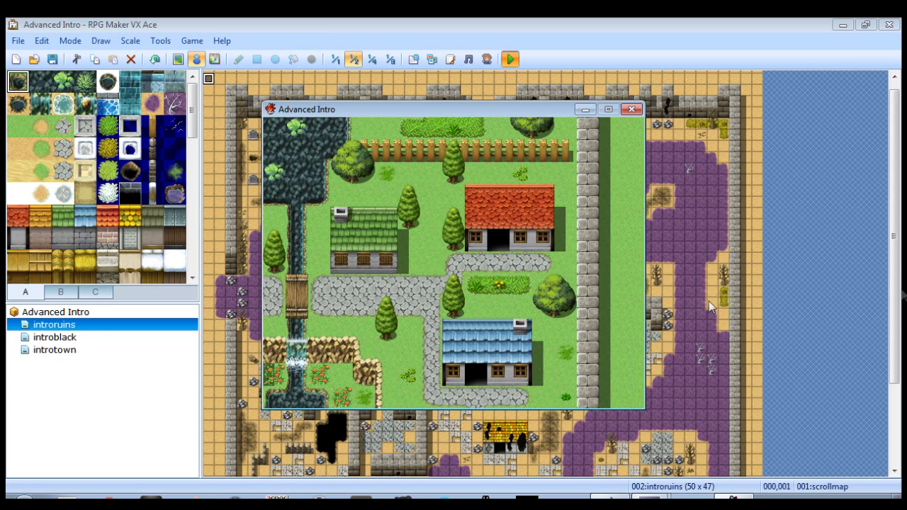
click(631, 109)
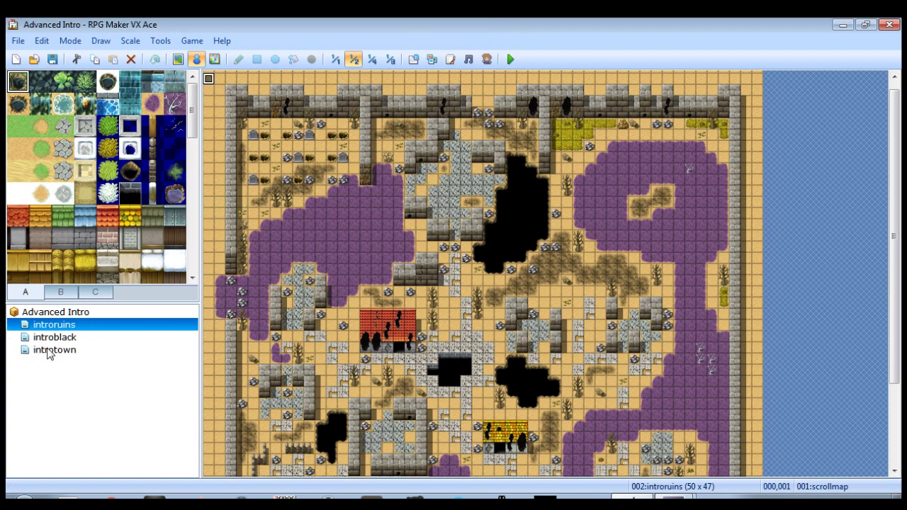
Open the introtown map and review its properties: Town5 music, Road1 & Town1 battleback.
click(49, 352)
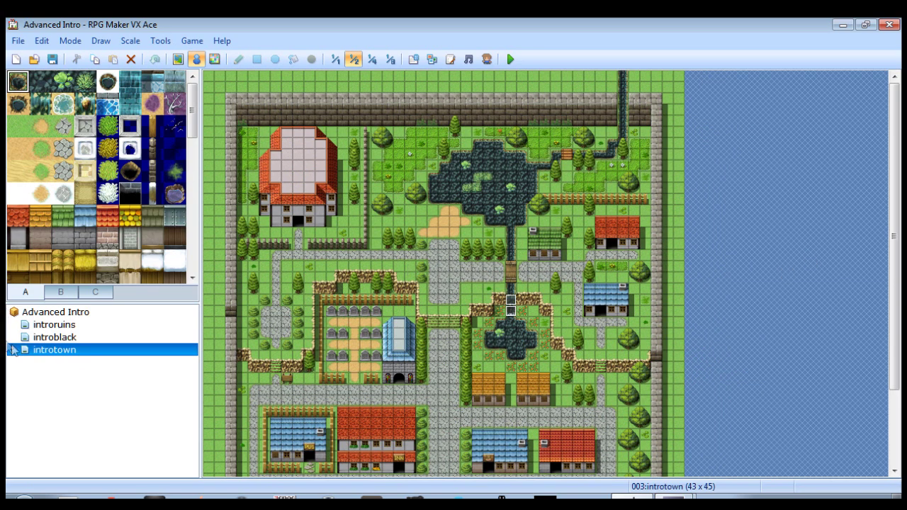
double_click(58, 352)
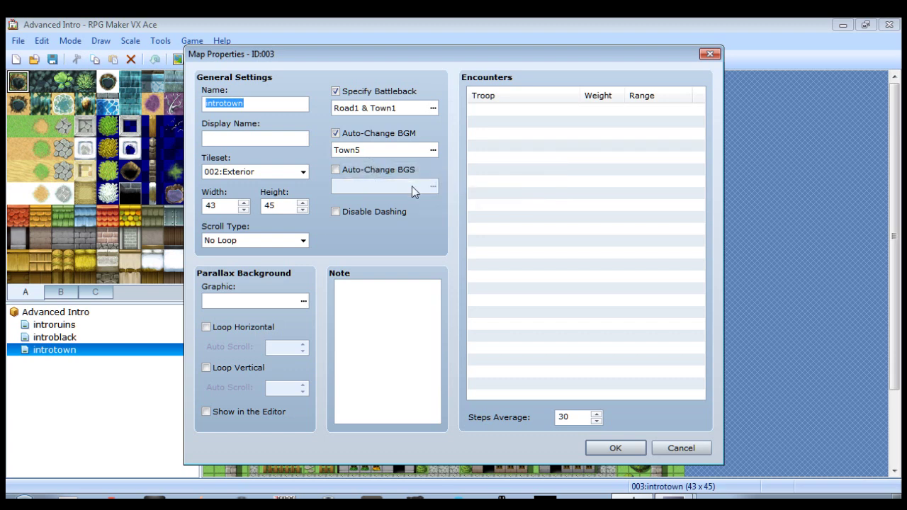
click(618, 448)
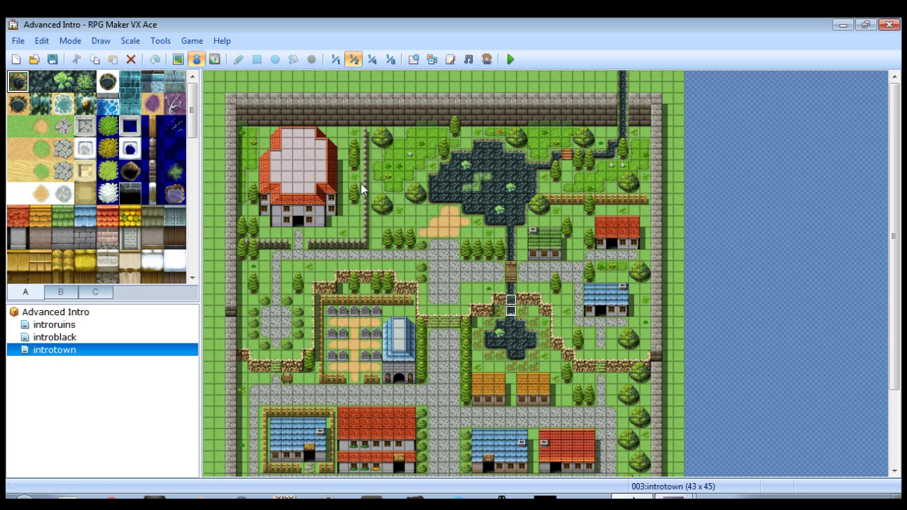
Create an event on the top-left tile named showplayer with an Autorun trigger.
double_click(210, 78)
mouse_move(228, 126)
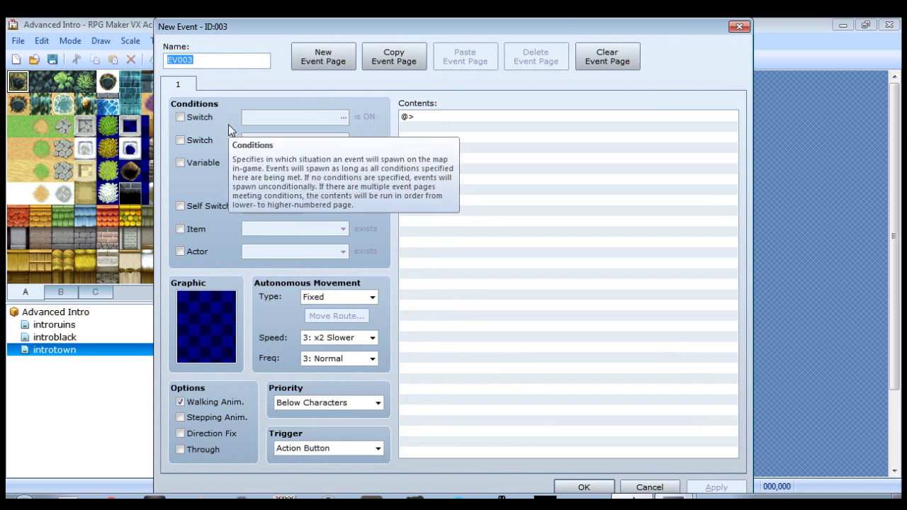
text(showplayer)
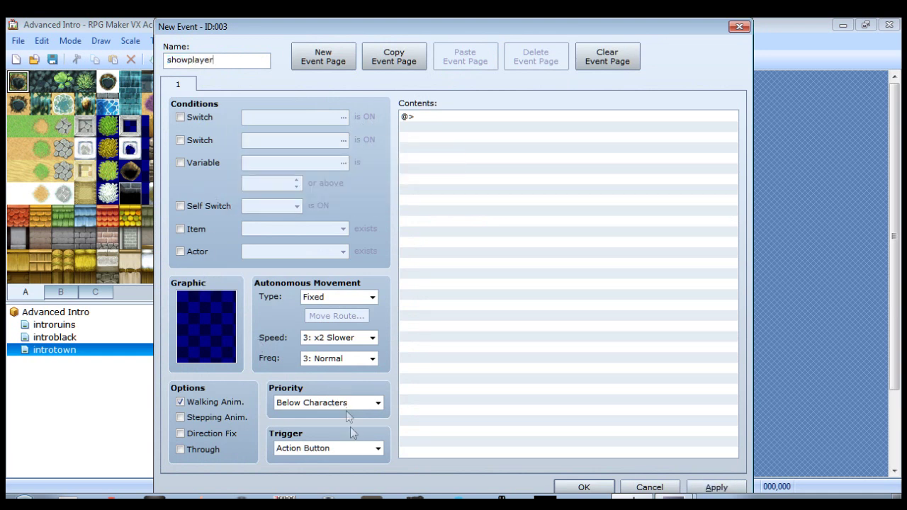
click(361, 451)
click(340, 493)
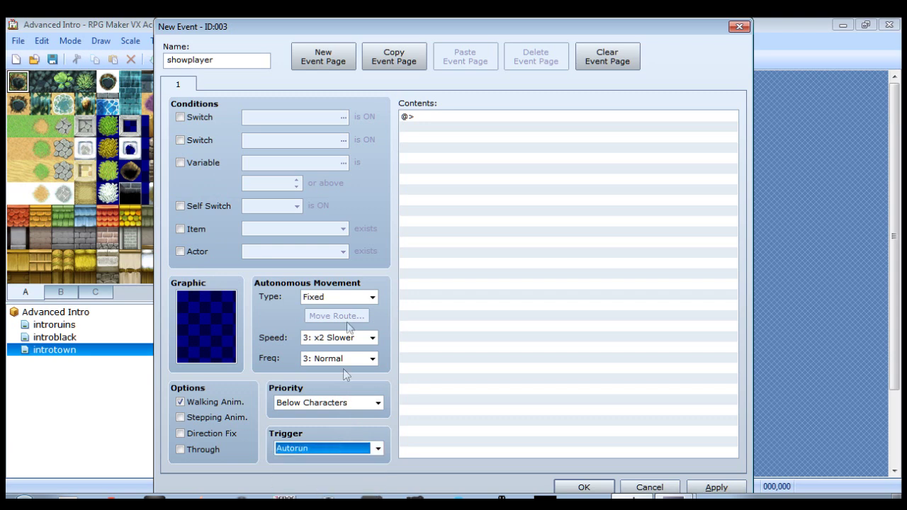
Add a Change Transparency command setting player transparency OFF.
double_click(431, 117)
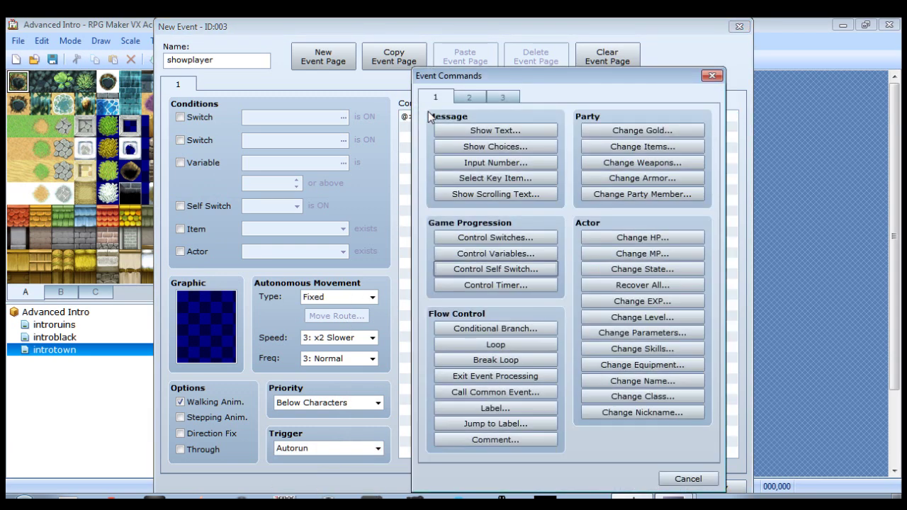
click(482, 102)
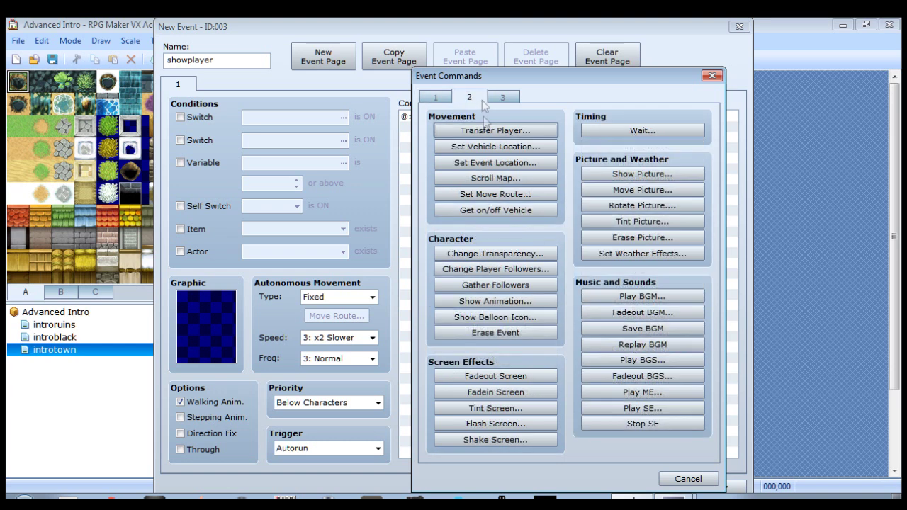
click(454, 254)
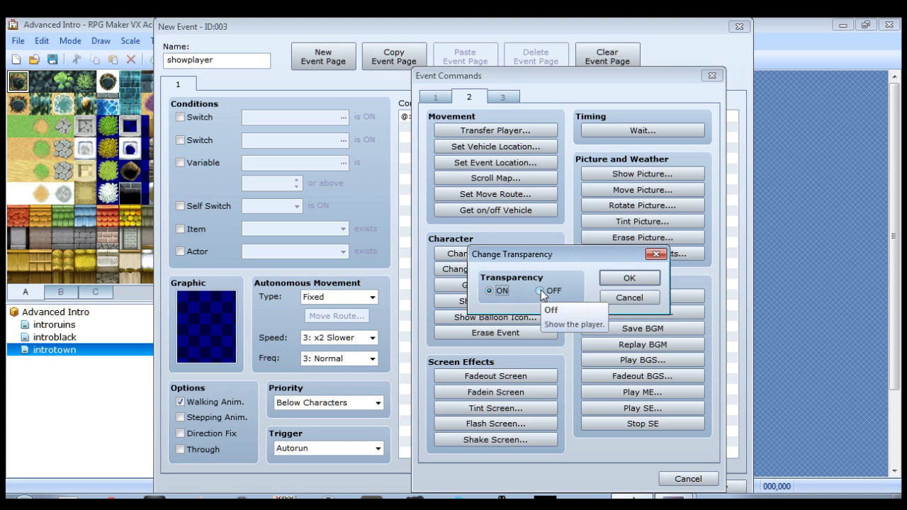
click(540, 290)
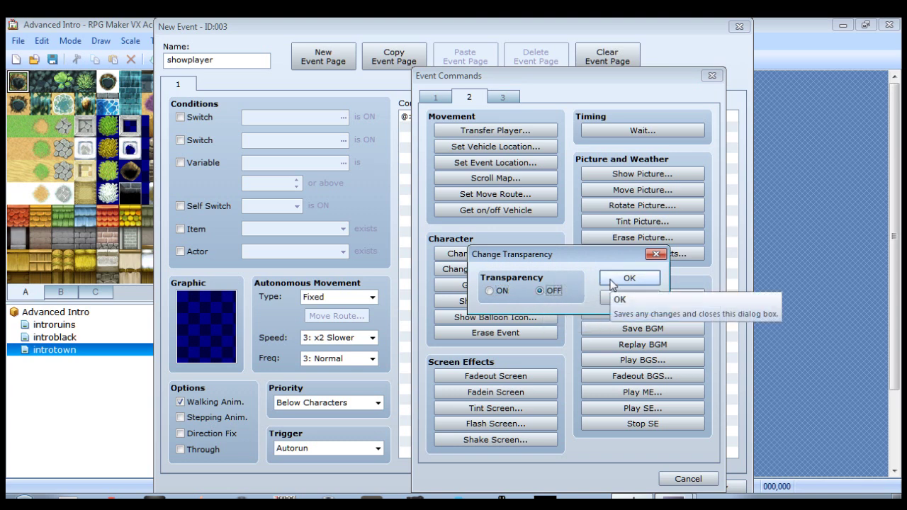
click(613, 282)
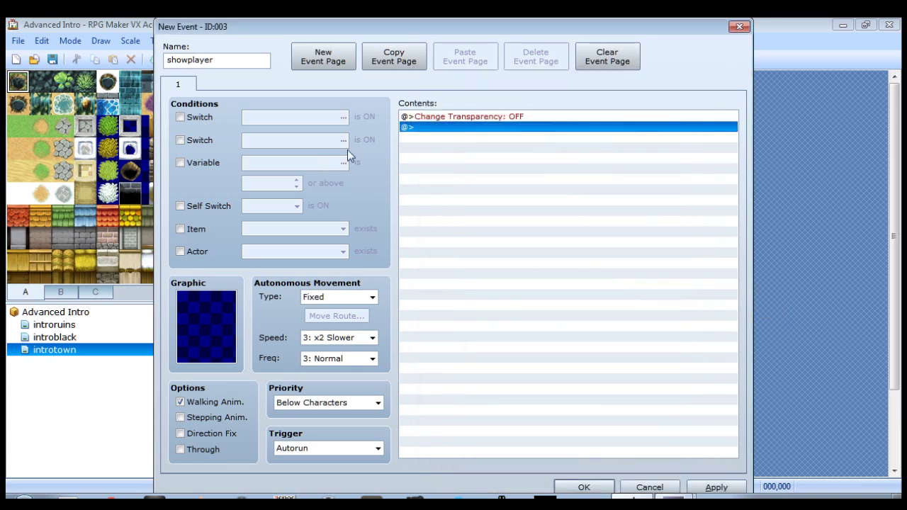
Add Control Self Switch A ON and a second page requiring self switch A, then save the event.
double_click(423, 128)
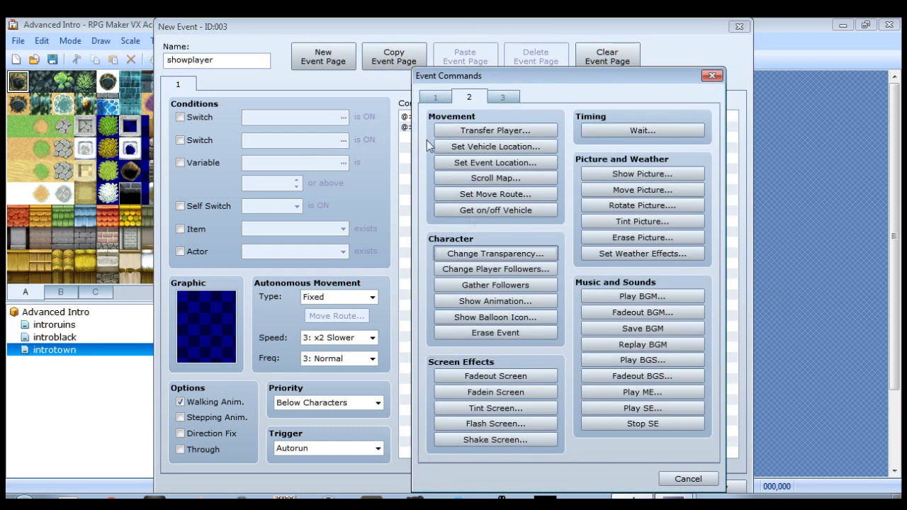
click(442, 100)
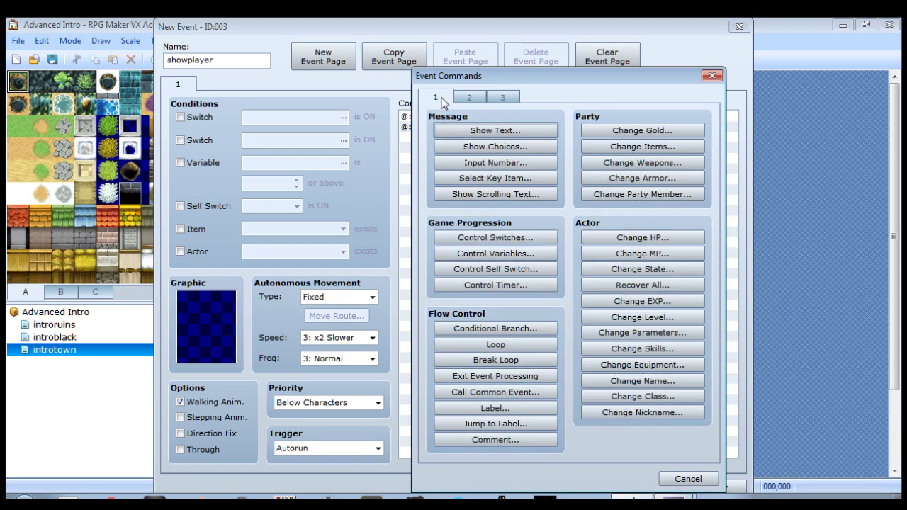
click(495, 269)
click(617, 259)
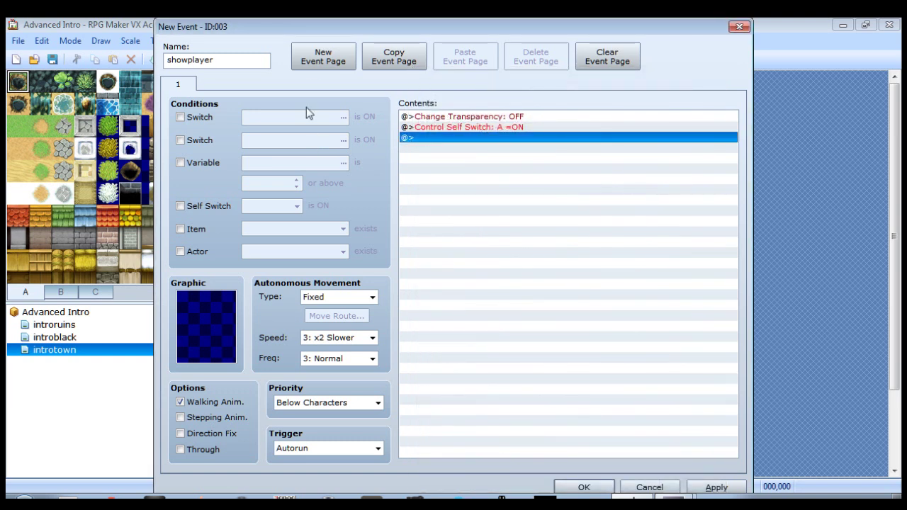
click(318, 62)
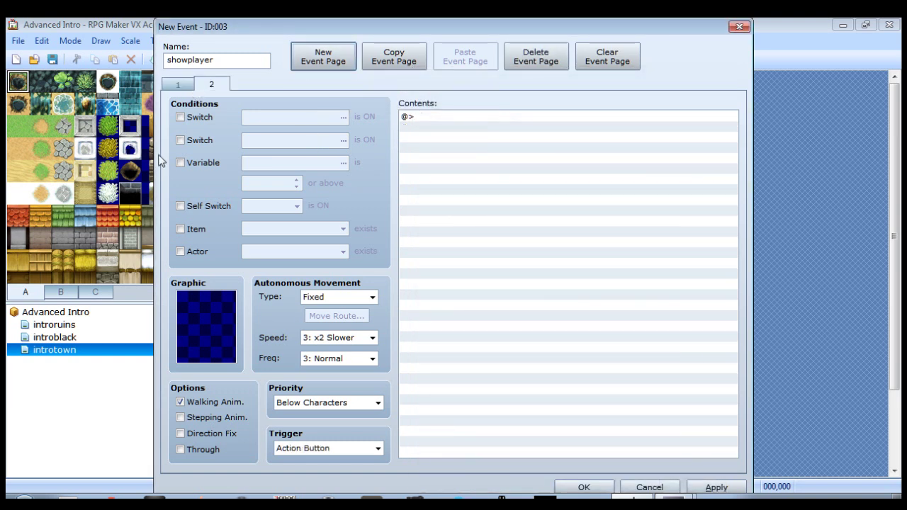
click(180, 206)
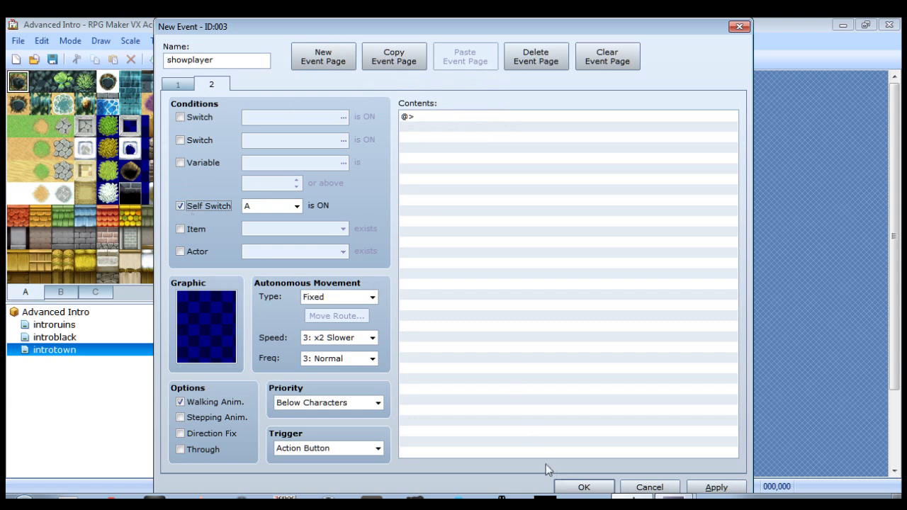
click(583, 486)
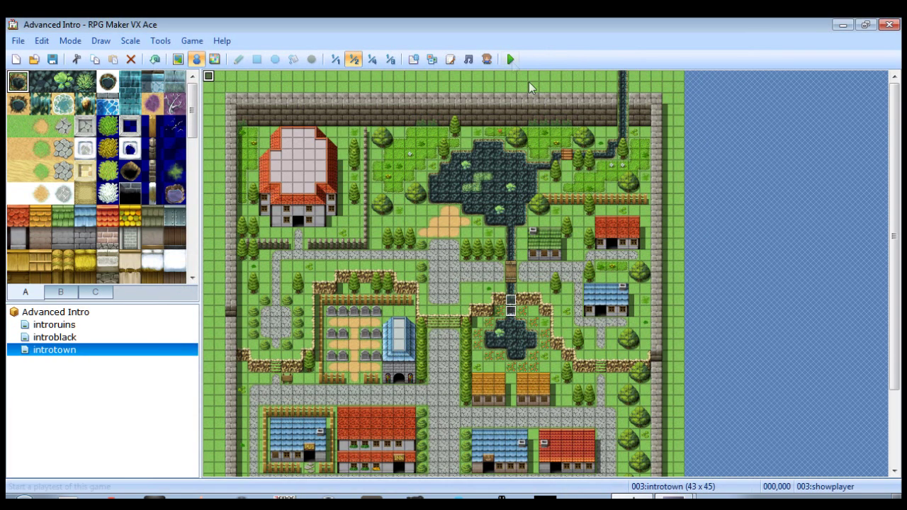
Save and playtest a New Game, confirm the player appears in town, then close the game.
click(509, 58)
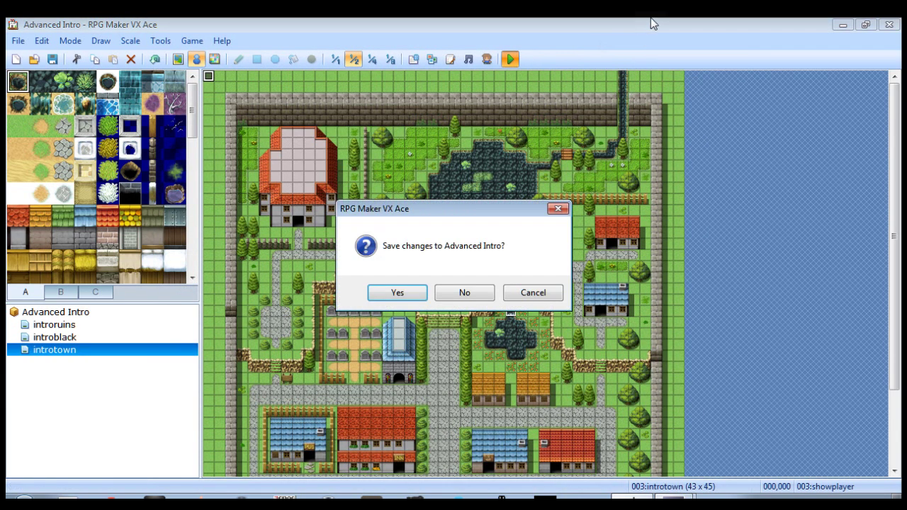
key(Return)
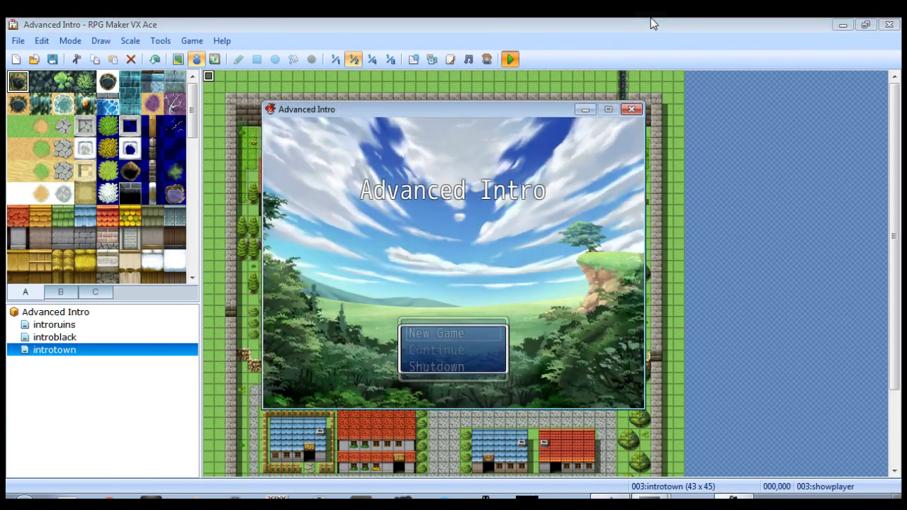
key(Return)
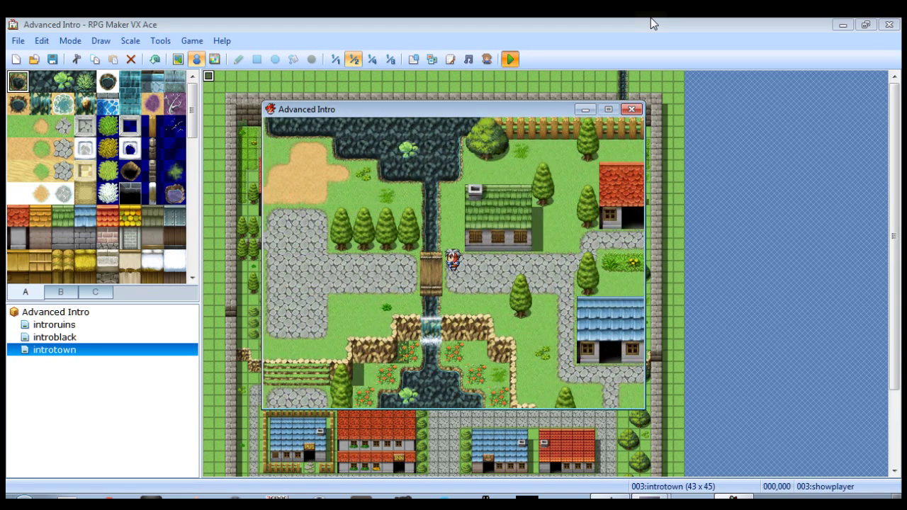
click(632, 109)
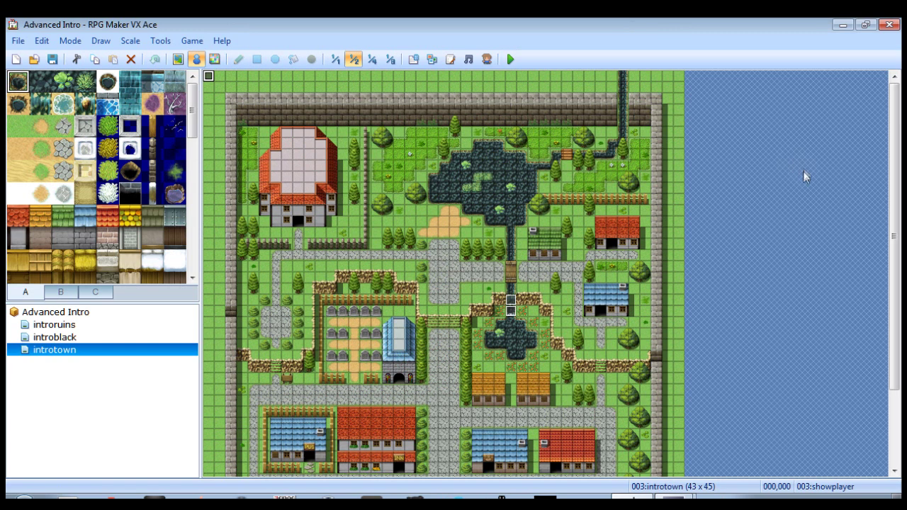